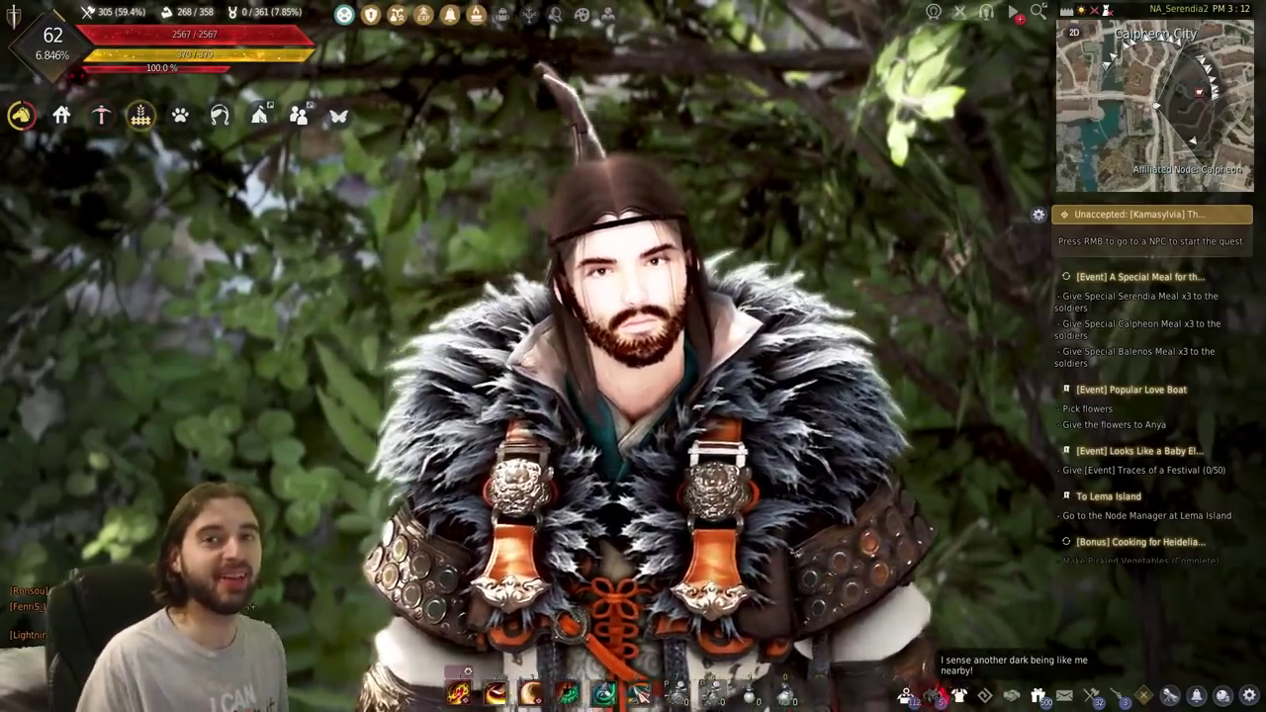
Switch from the game past Discord to Chrome and scroll down the Warflash price sheet
key("alt+Tab")
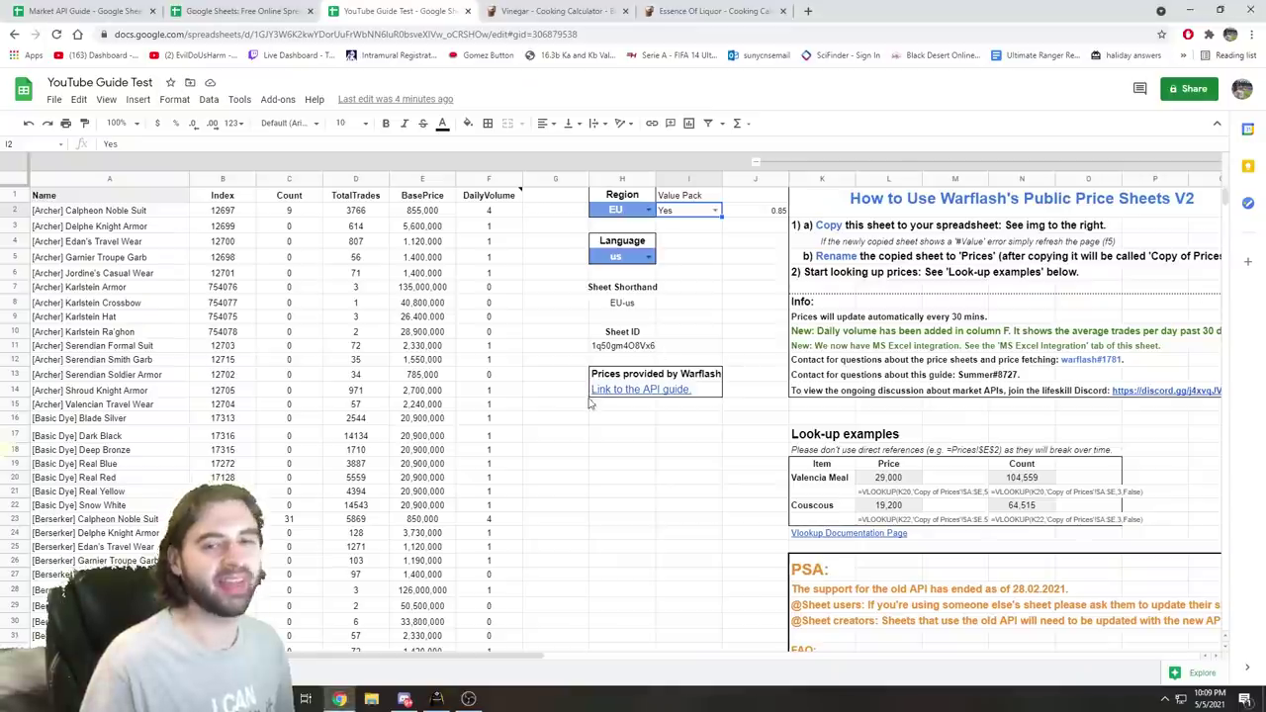
key("alt+Tab")
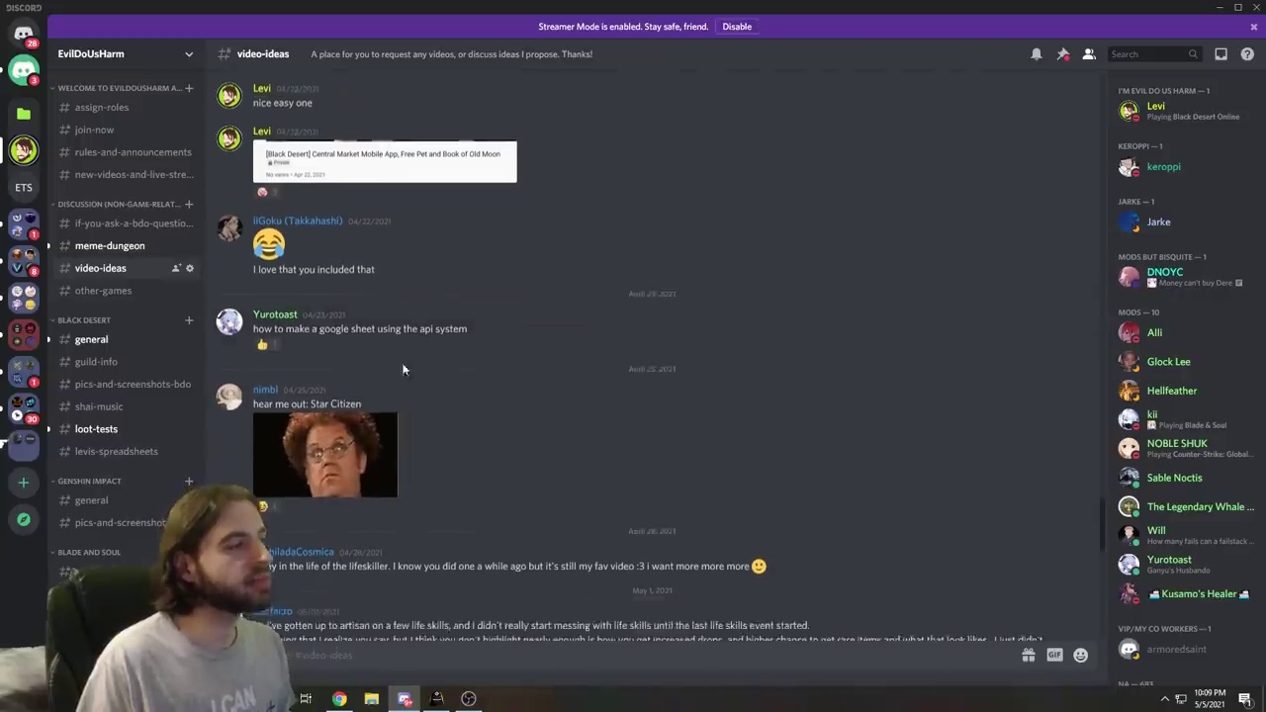
scroll(405, 508, "down", 1)
scroll(396, 544, "up", 3)
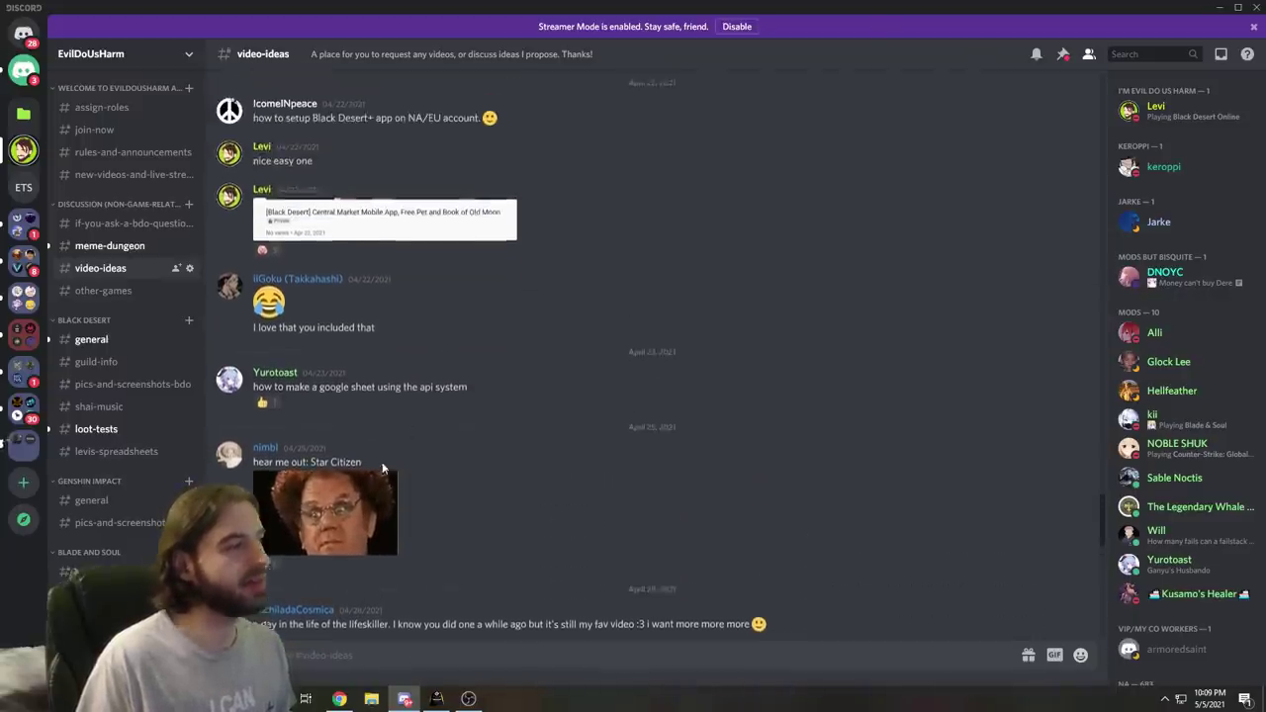
left_click(340, 699)
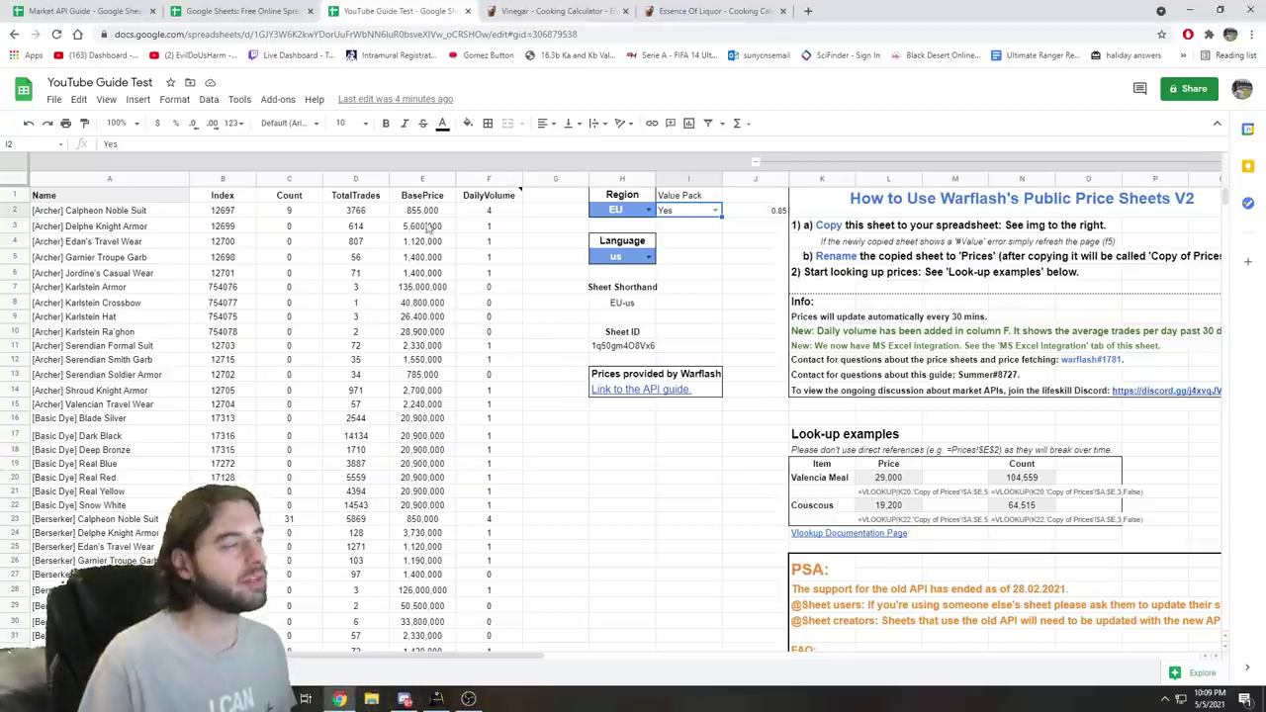
scroll(428, 227, "down", 4)
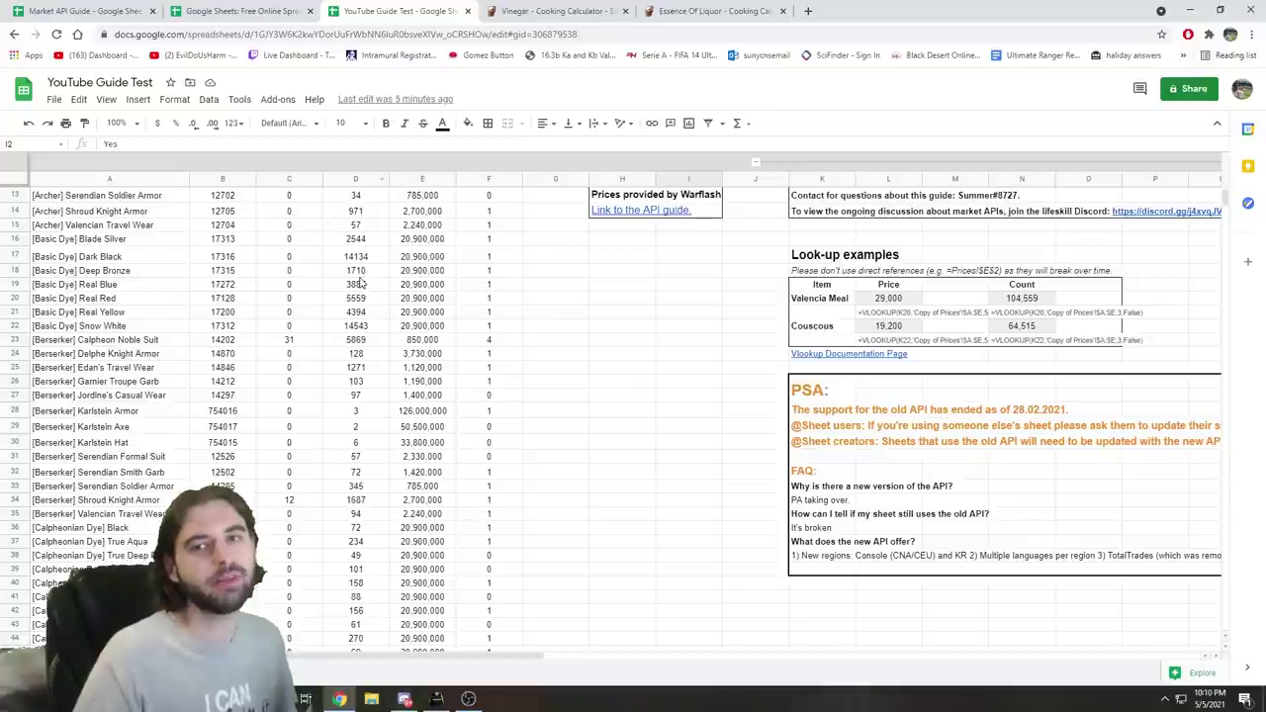
Return to the YouTube Guide Test spreadsheet and set the C3 recipe to Essence of Liquor
left_click(250, 7)
key("ctrl+Tab")
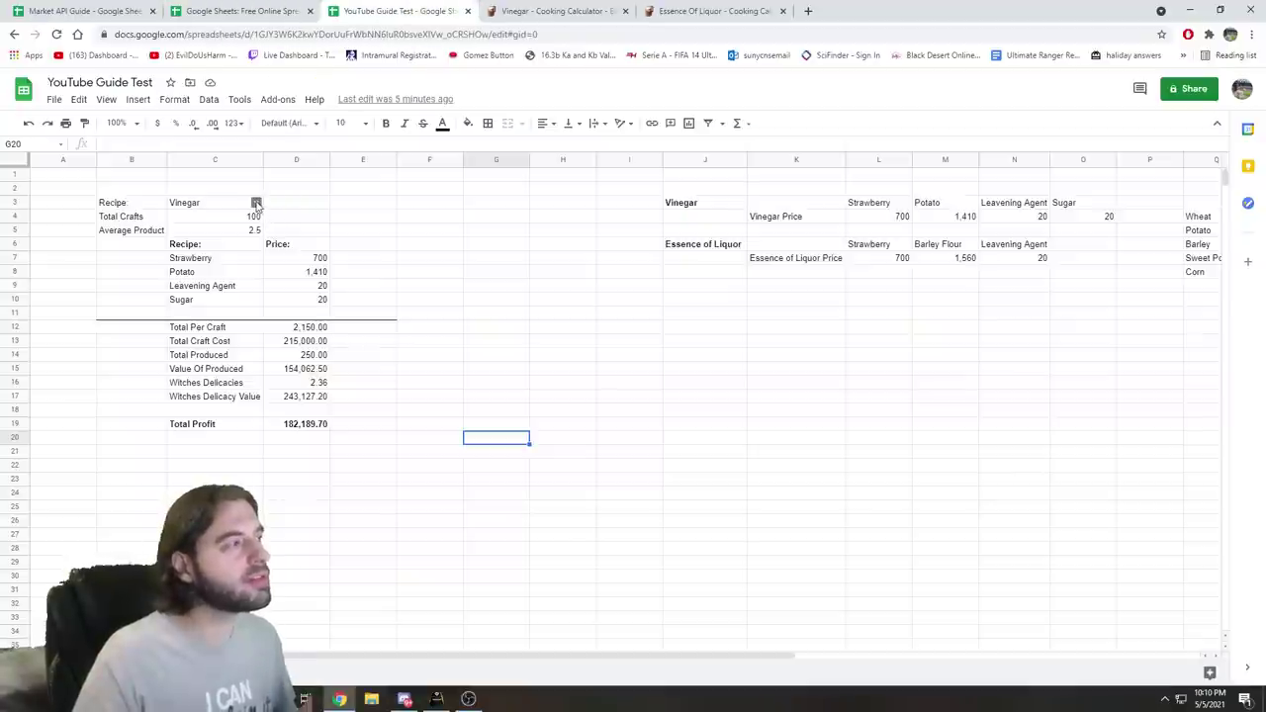
left_click(256, 203)
left_click(205, 236)
left_click(255, 201)
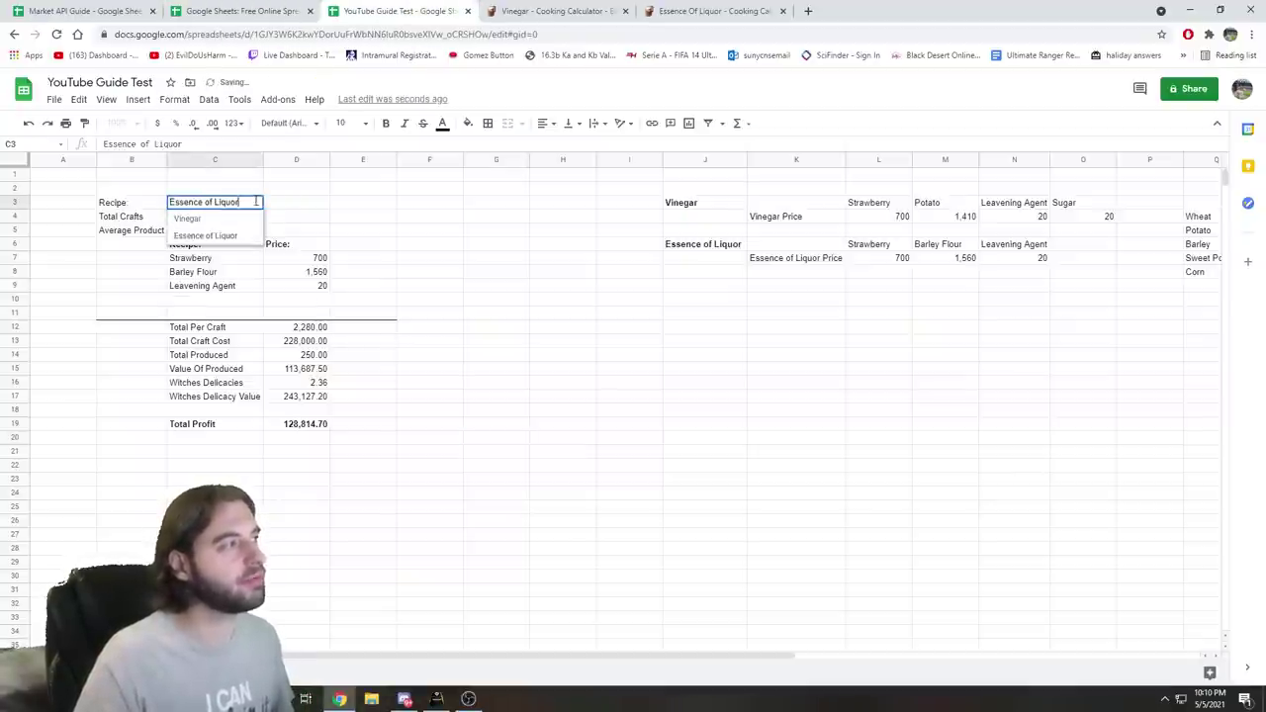
left_click(198, 219)
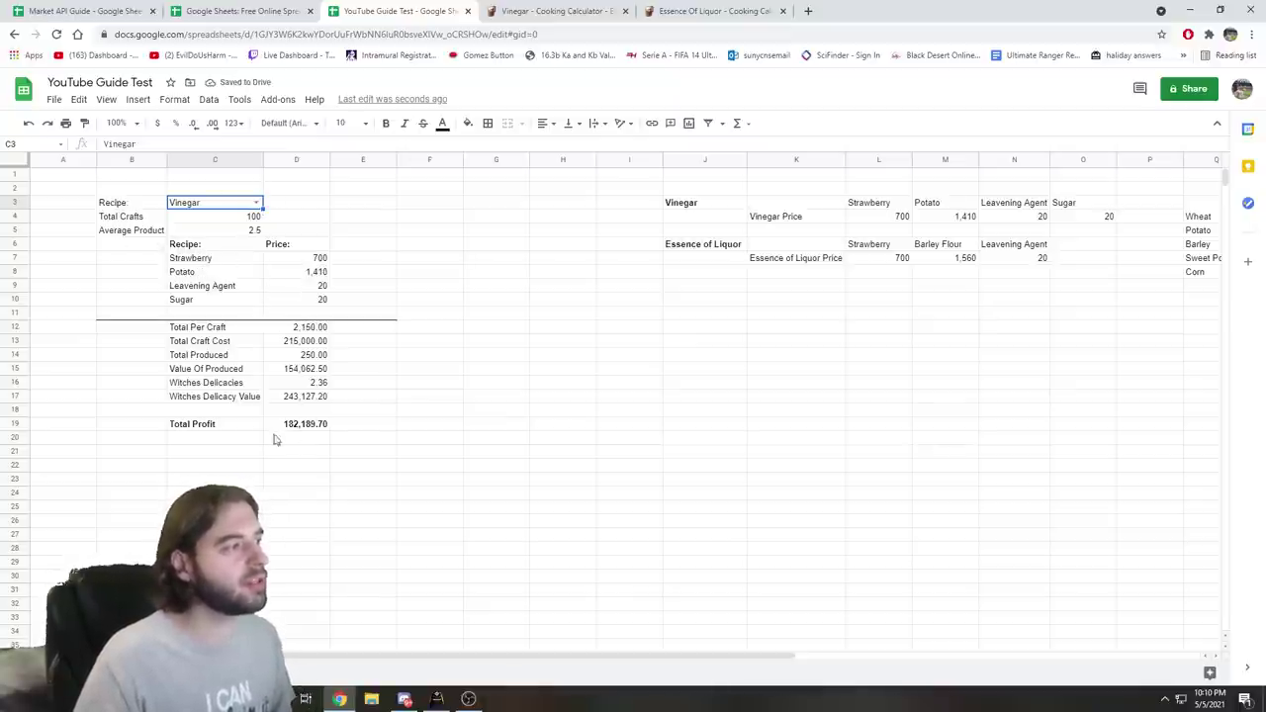
left_click(257, 205)
left_click(218, 234)
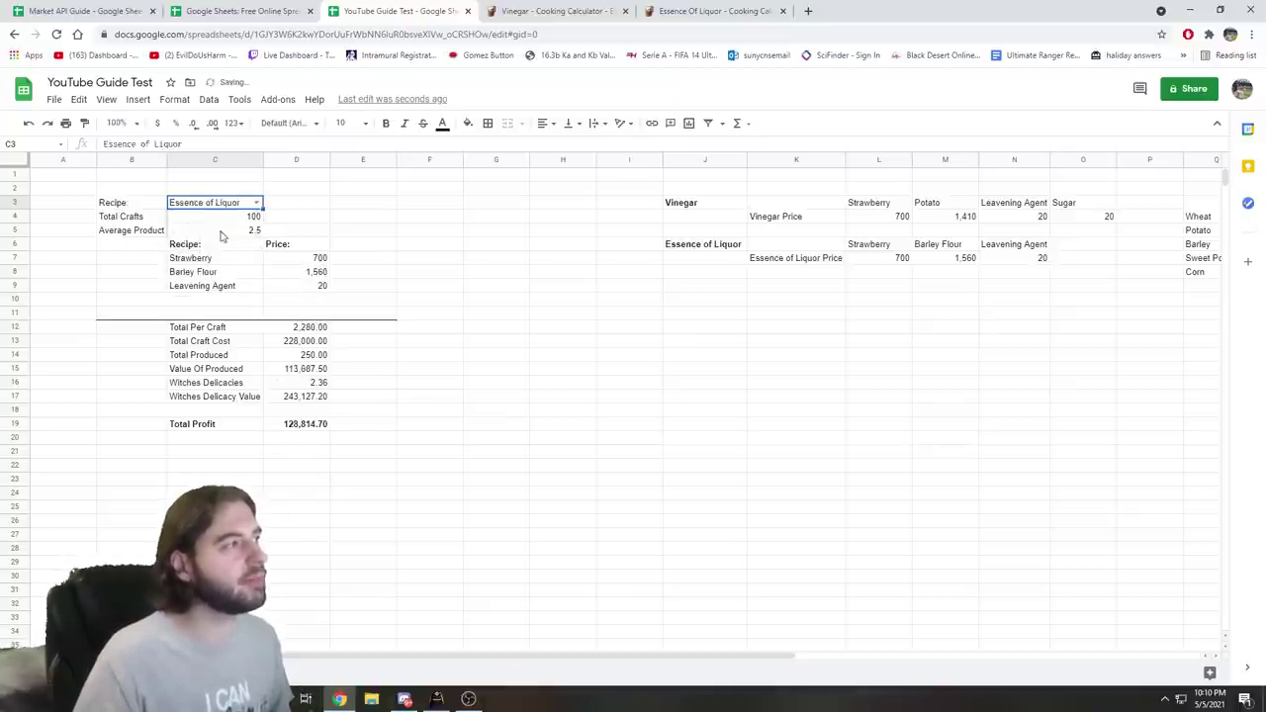
Enter 5000 total crafts in C4 and check the 6,440,735.00 total profit in D19
left_click(235, 220)
type("5000")
key("Return")
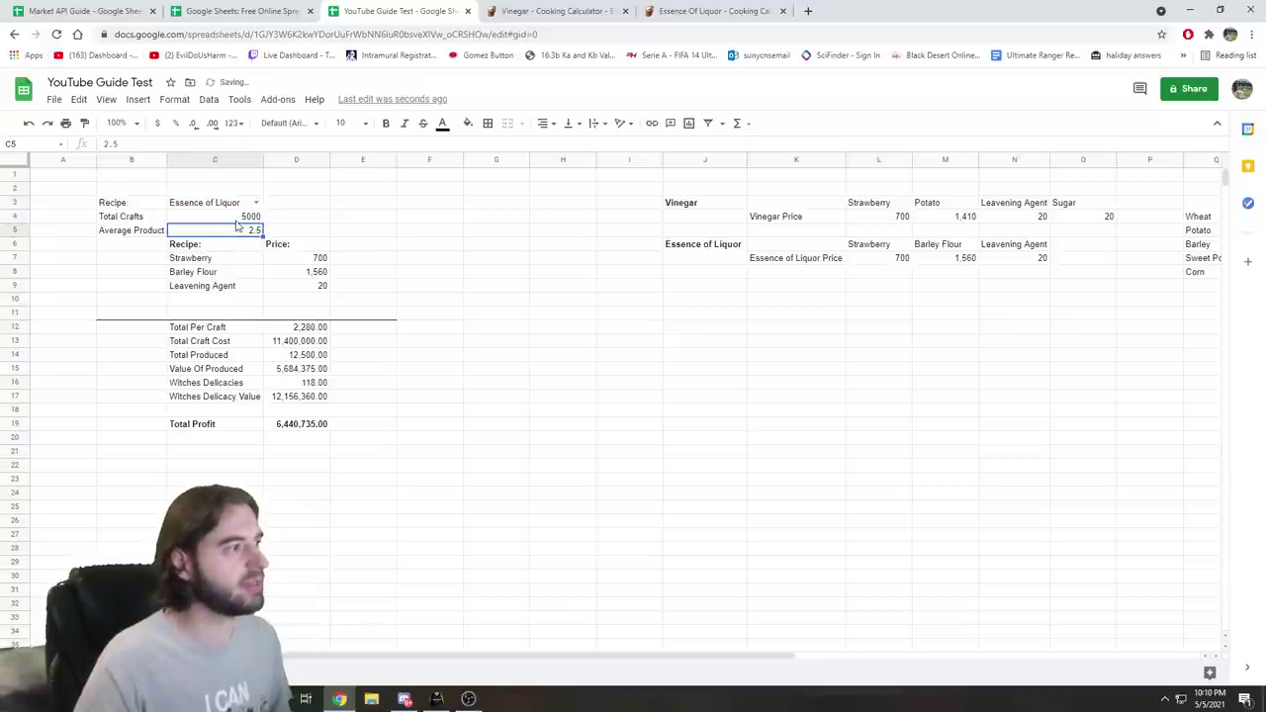
left_click(288, 425)
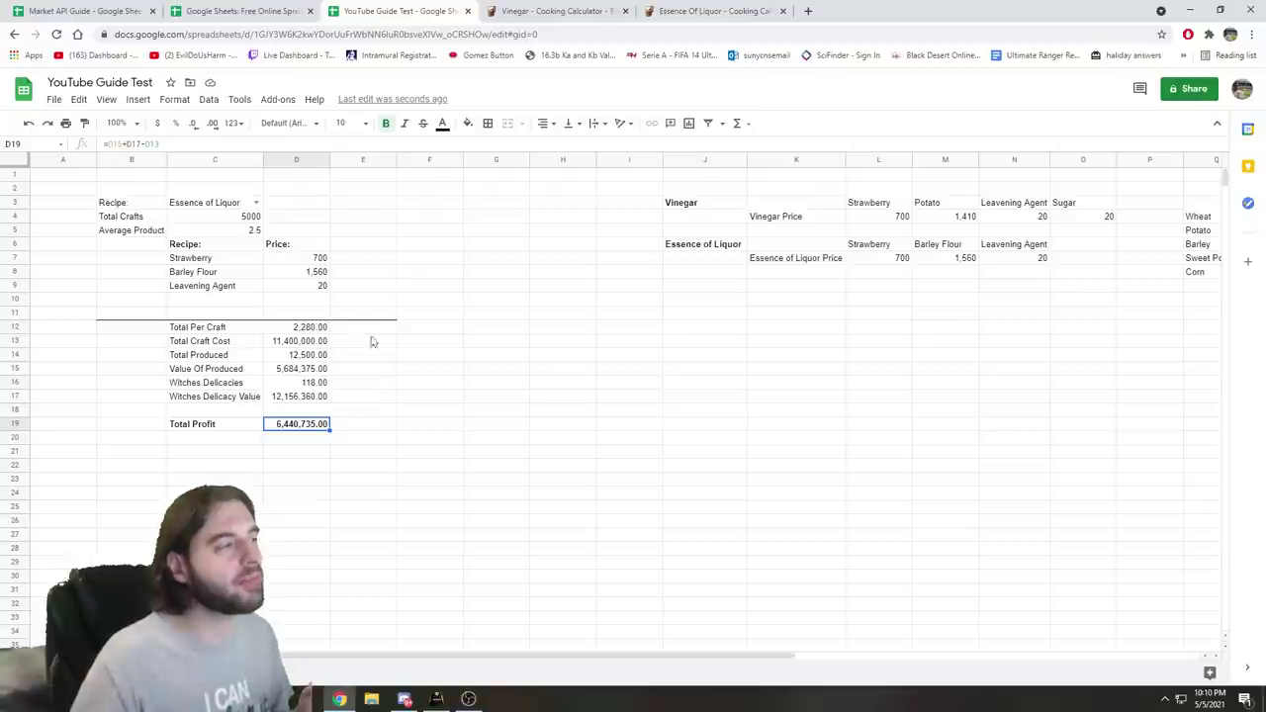
key("ctrl+shift+Page_Down")
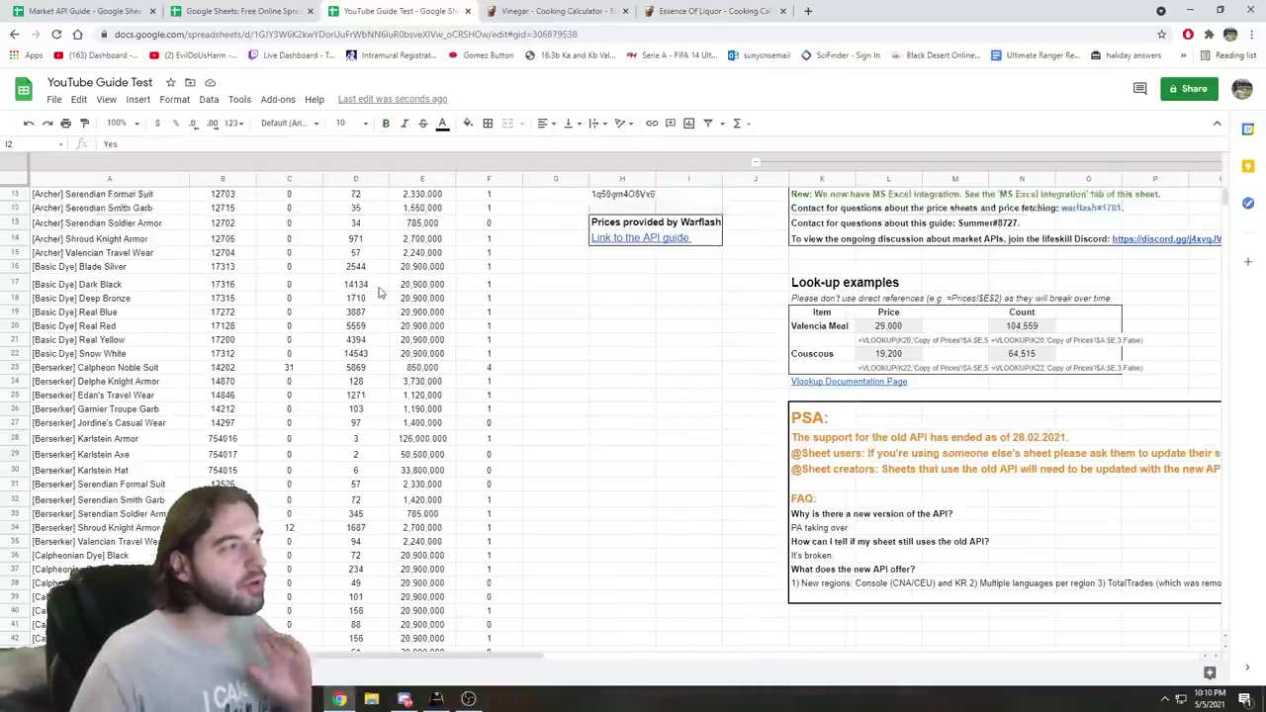
scroll(381, 294, "up", 3)
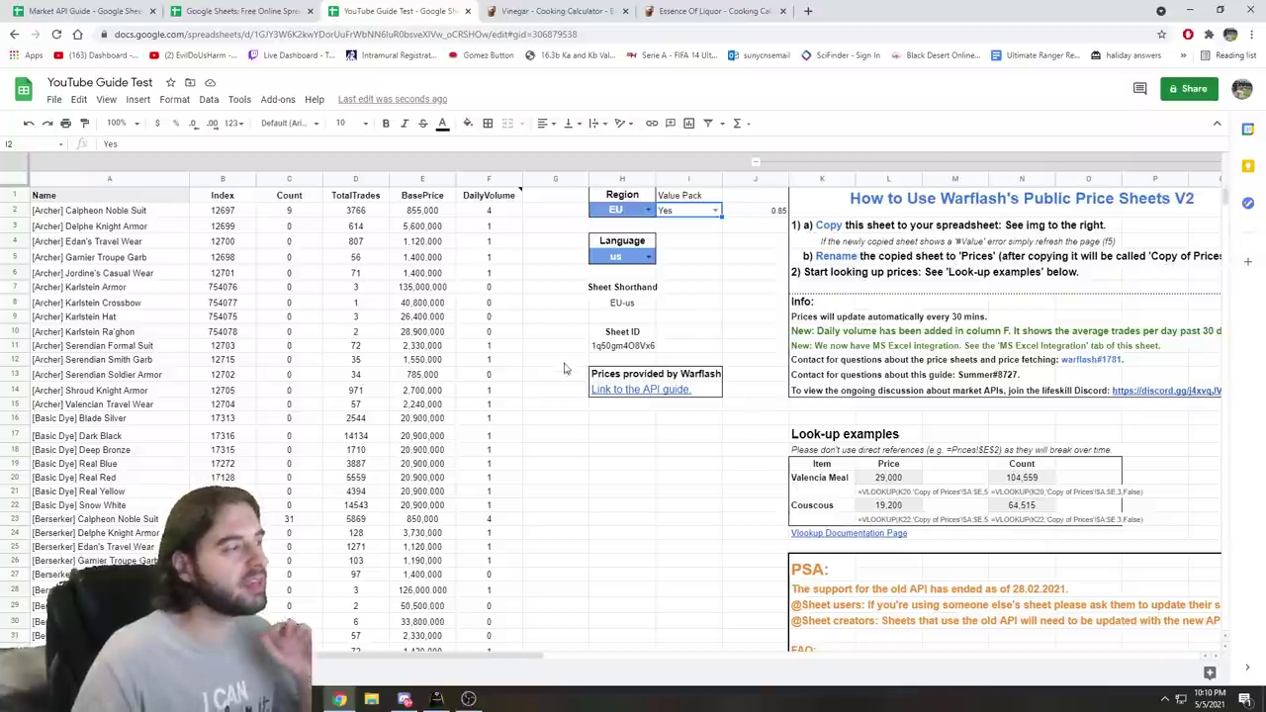
key("ctrl+shift+Page_Up")
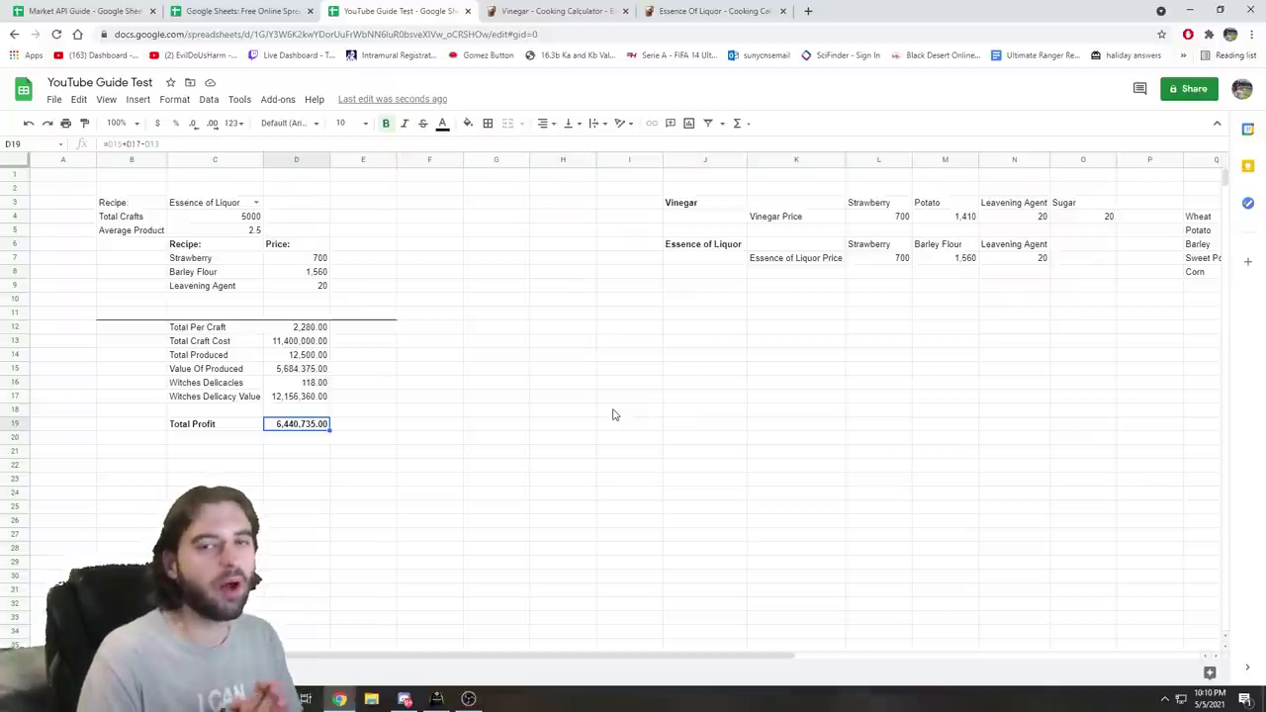
Briefly show the Black Desert Online window before returning to the Sheets about page
key("alt+Tab")
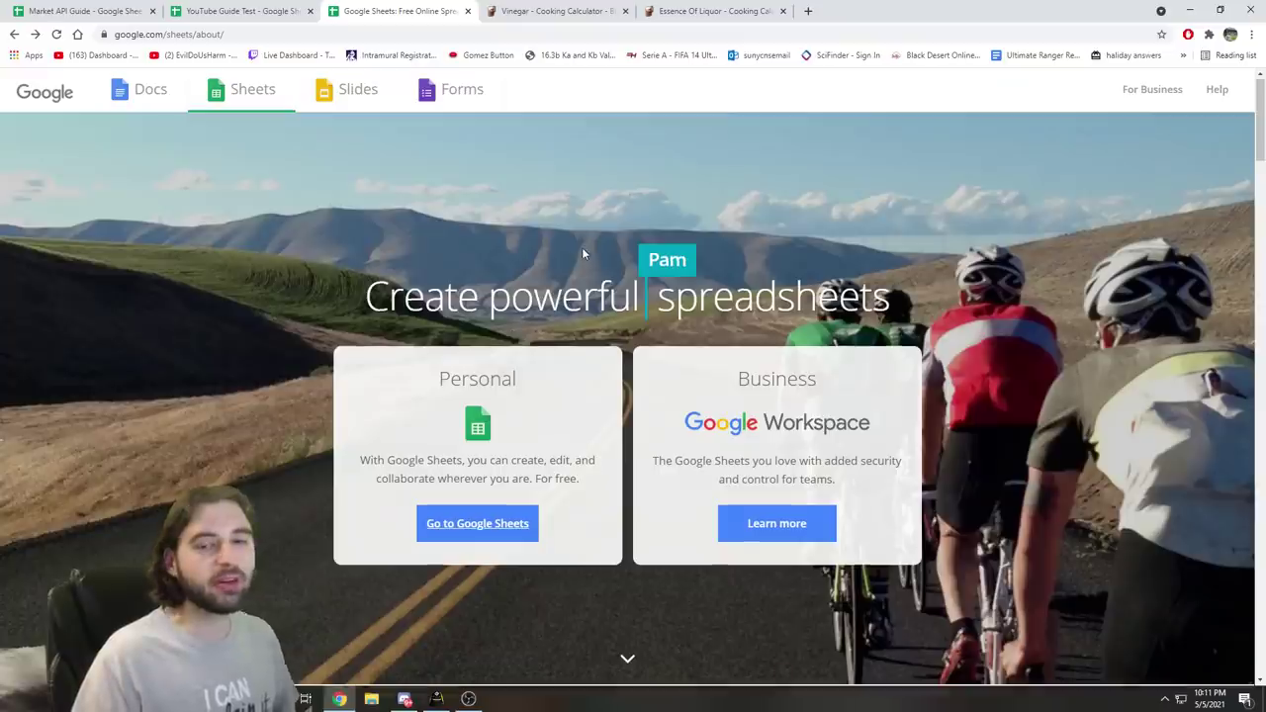
scroll(581, 247, "down", 1)
scroll(504, 235, "up", 1)
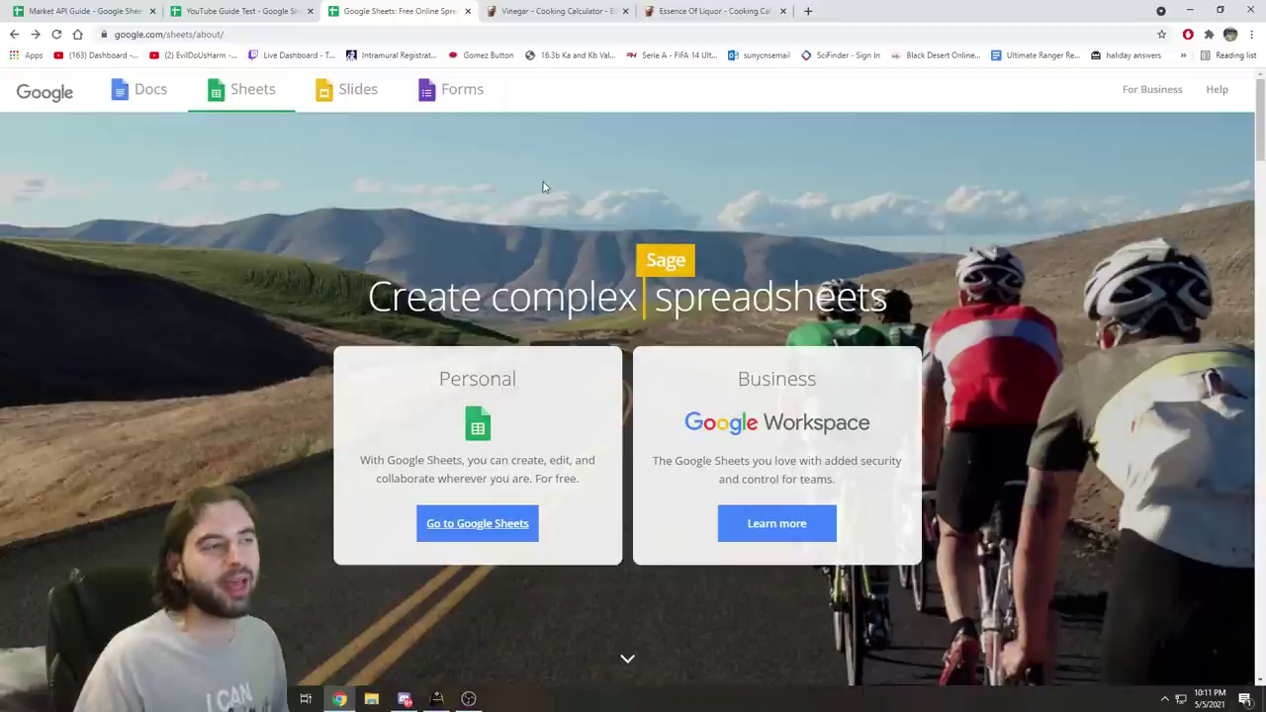
Start a blank spreadsheet from the Sheets home page and title it 'Youtube API Tutorial'
left_click(472, 531)
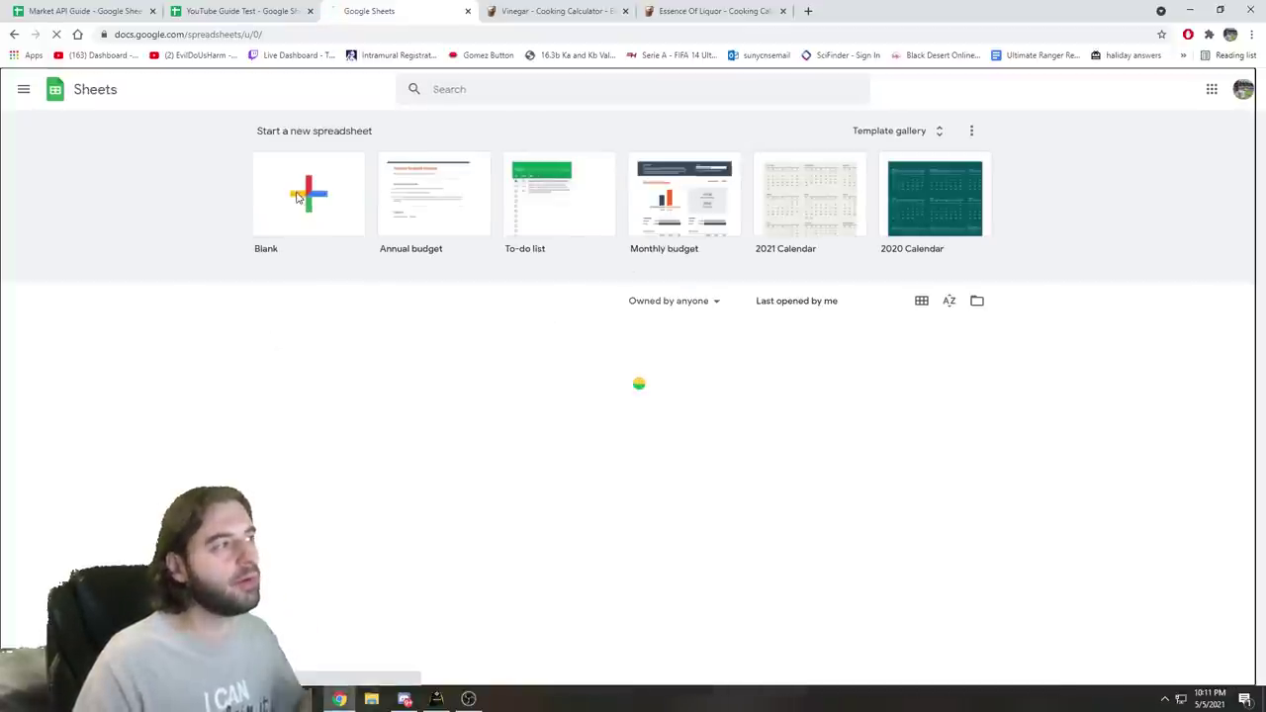
left_click(315, 215)
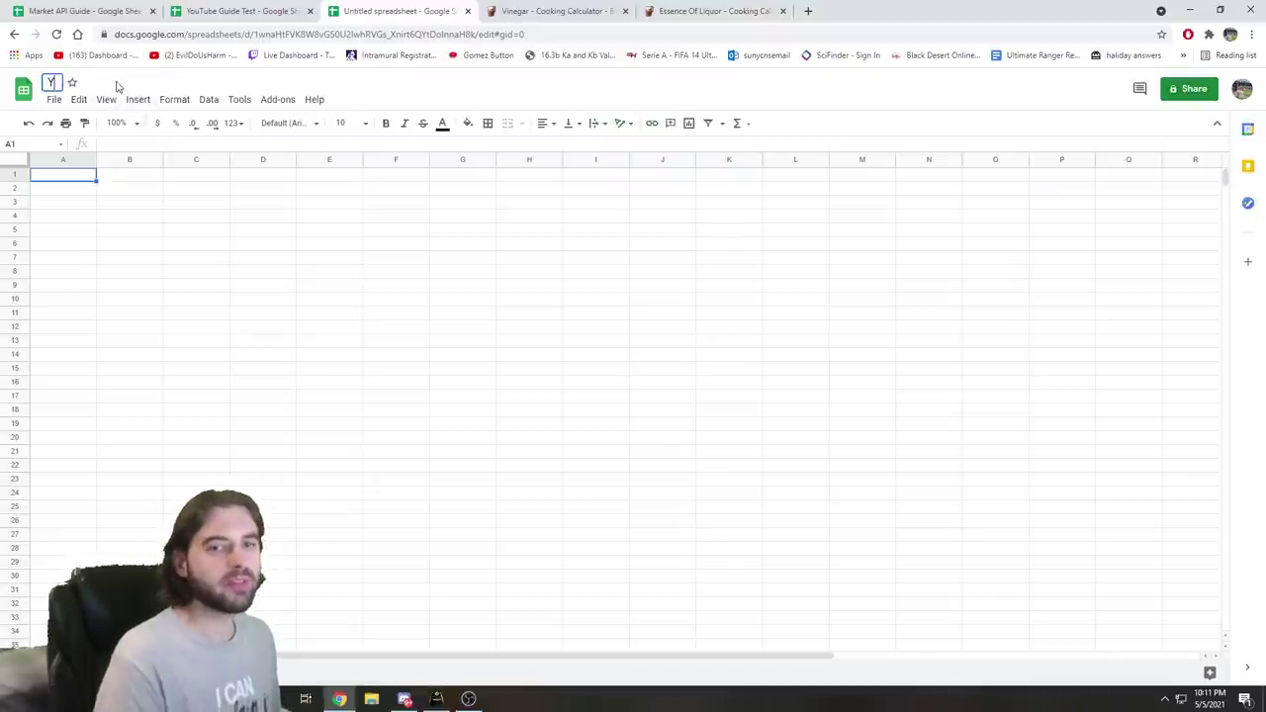
type("Youtube")
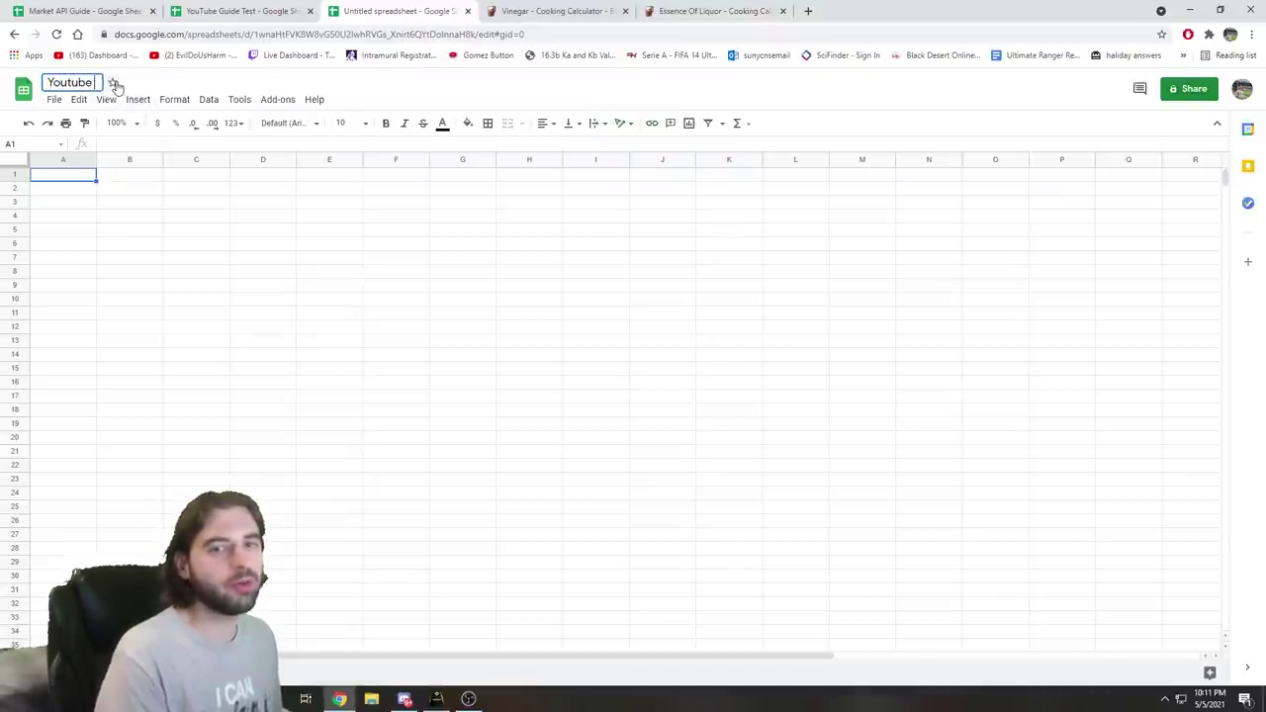
type(" API Tutorial")
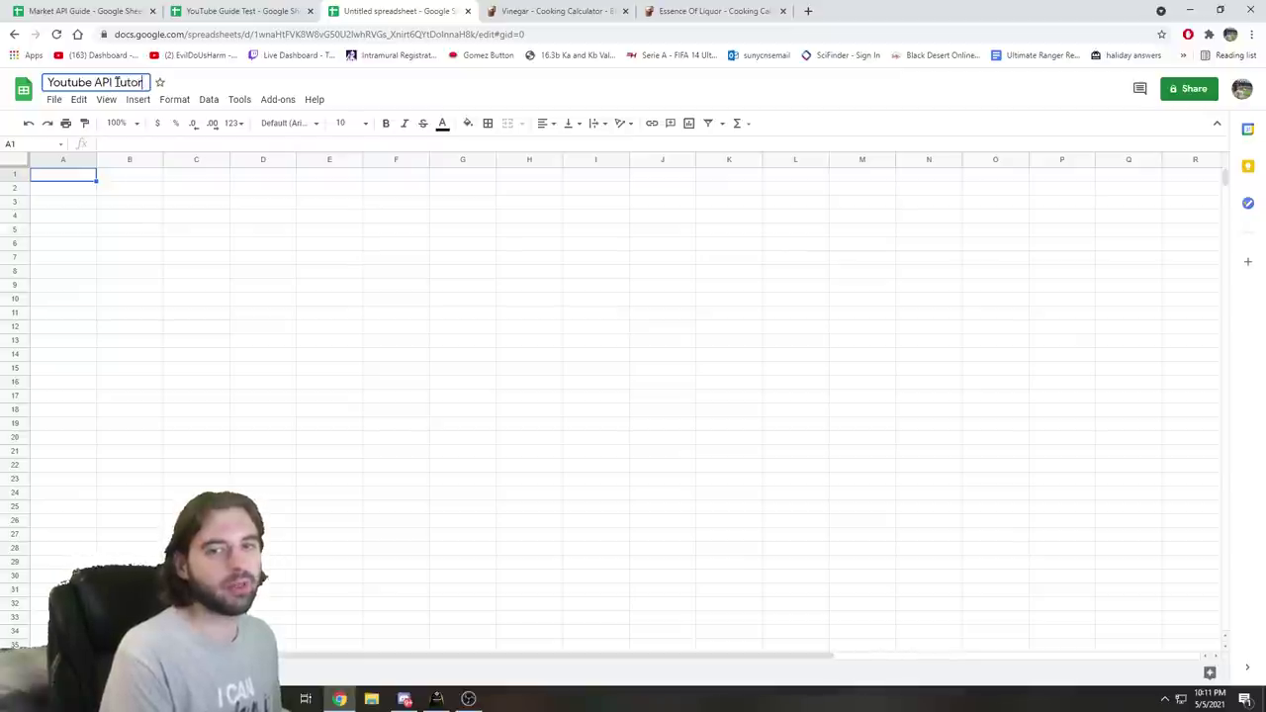
key("Return")
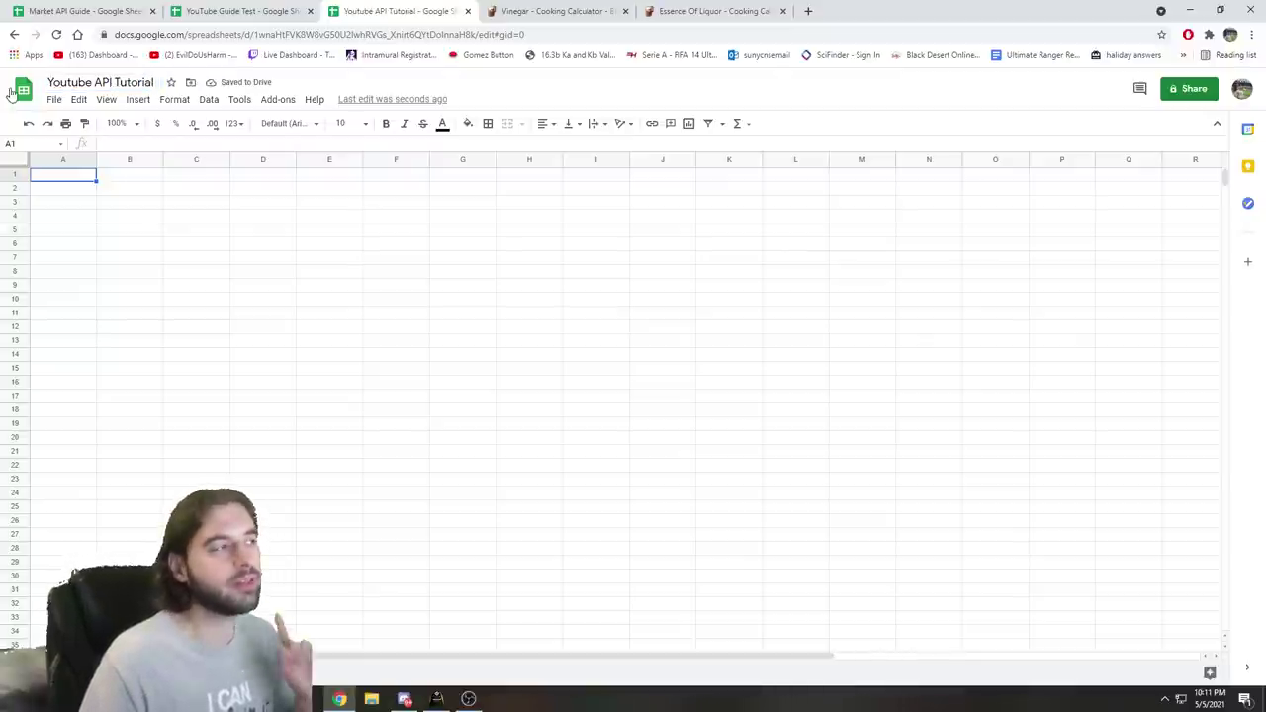
Copy the Market API Guide's Prices sheet to the existing Youtube API Tutorial file
left_click(79, 8)
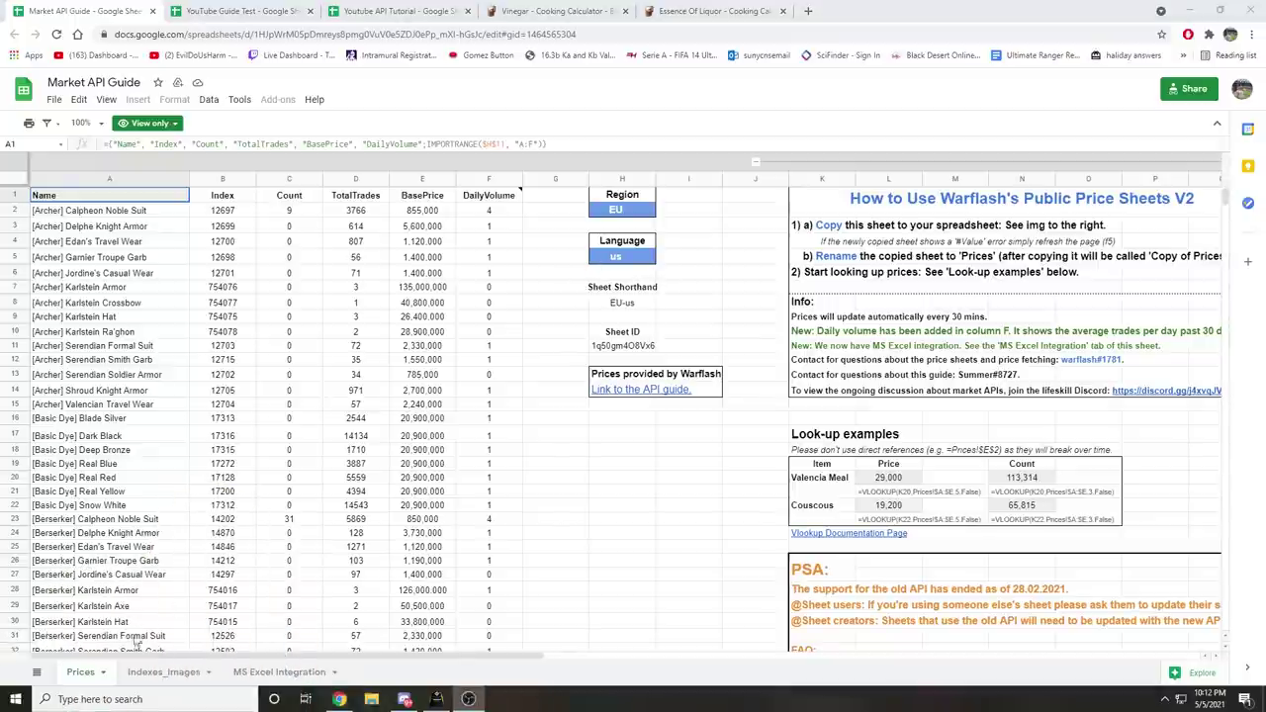
right_click(86, 677)
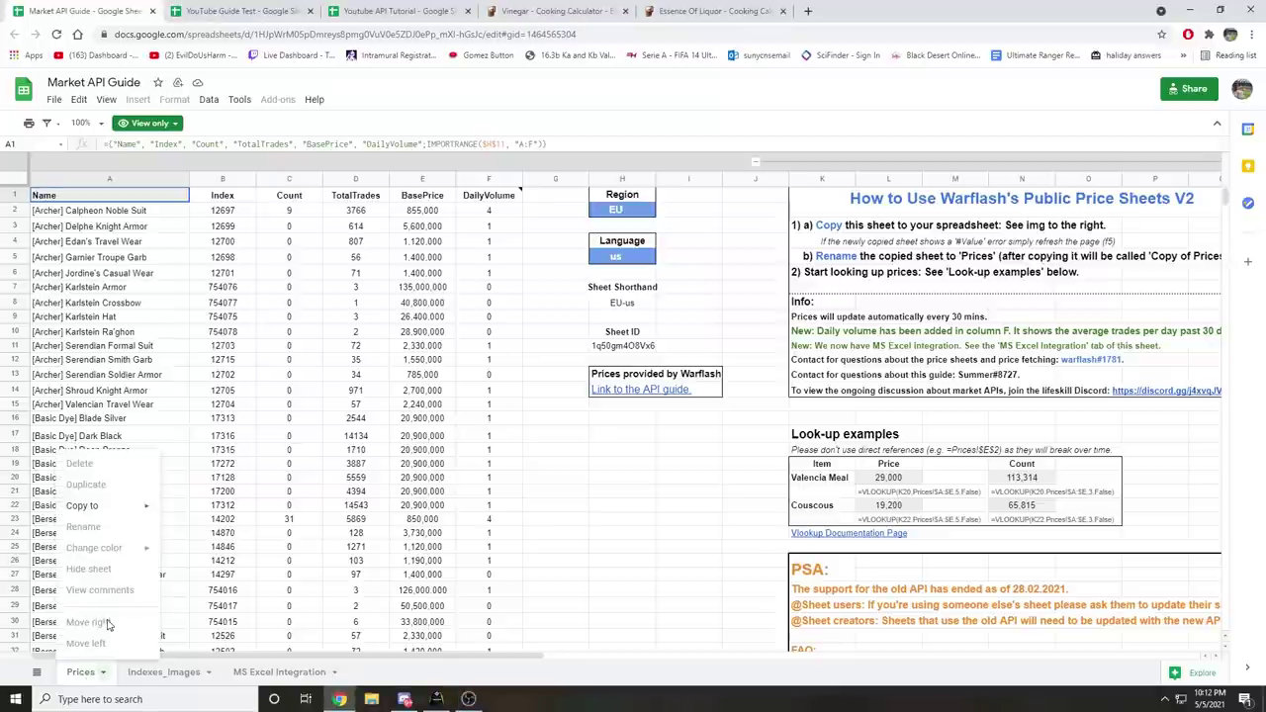
mouse_move(105, 512)
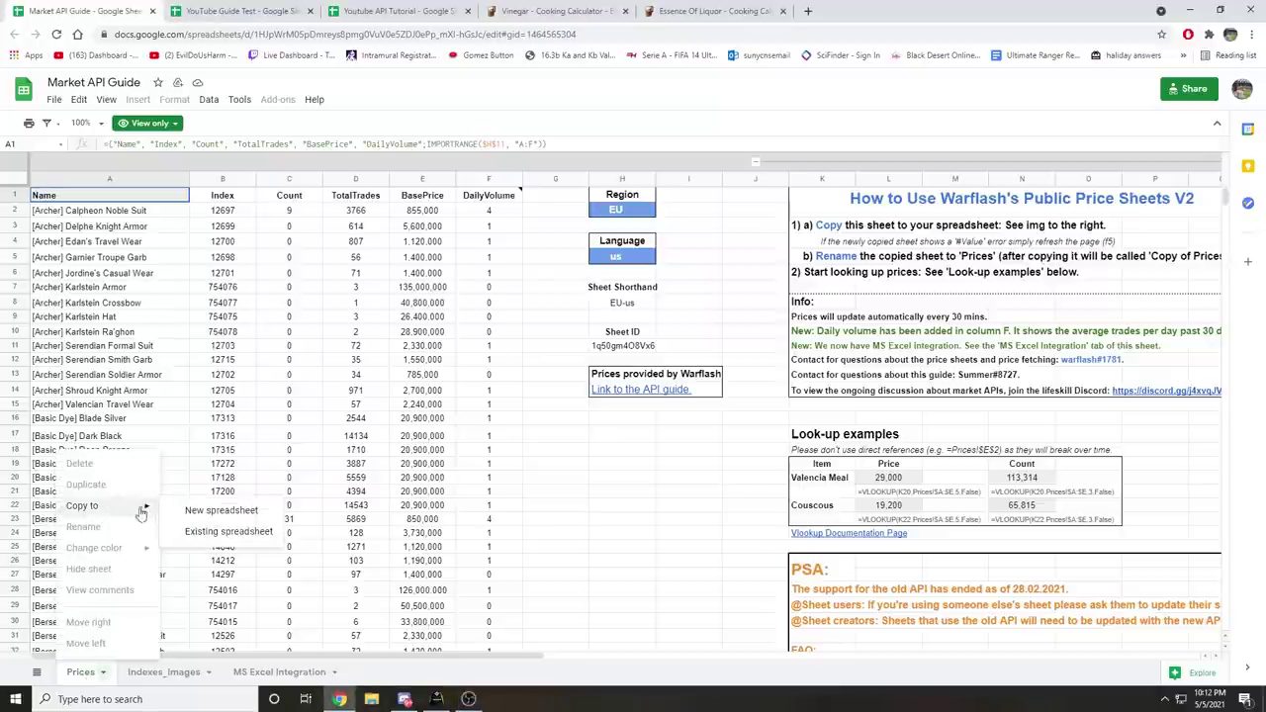
left_click(208, 532)
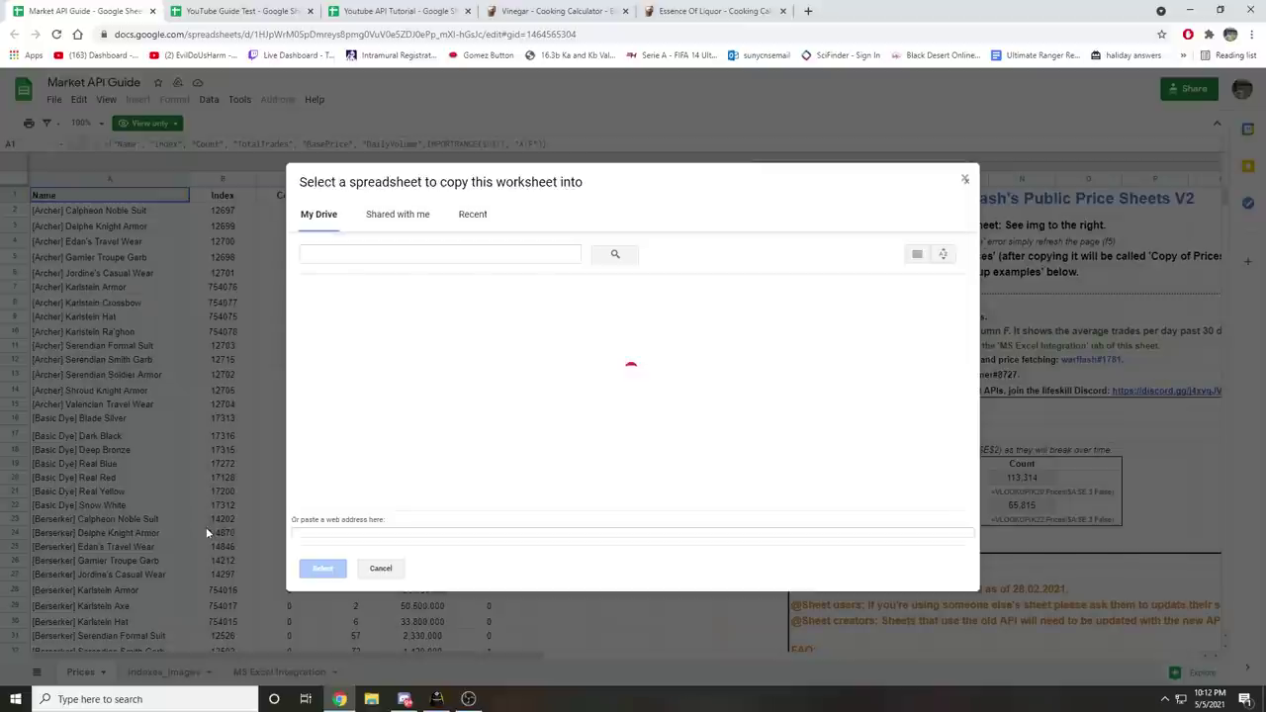
scroll(379, 433, "down", 1)
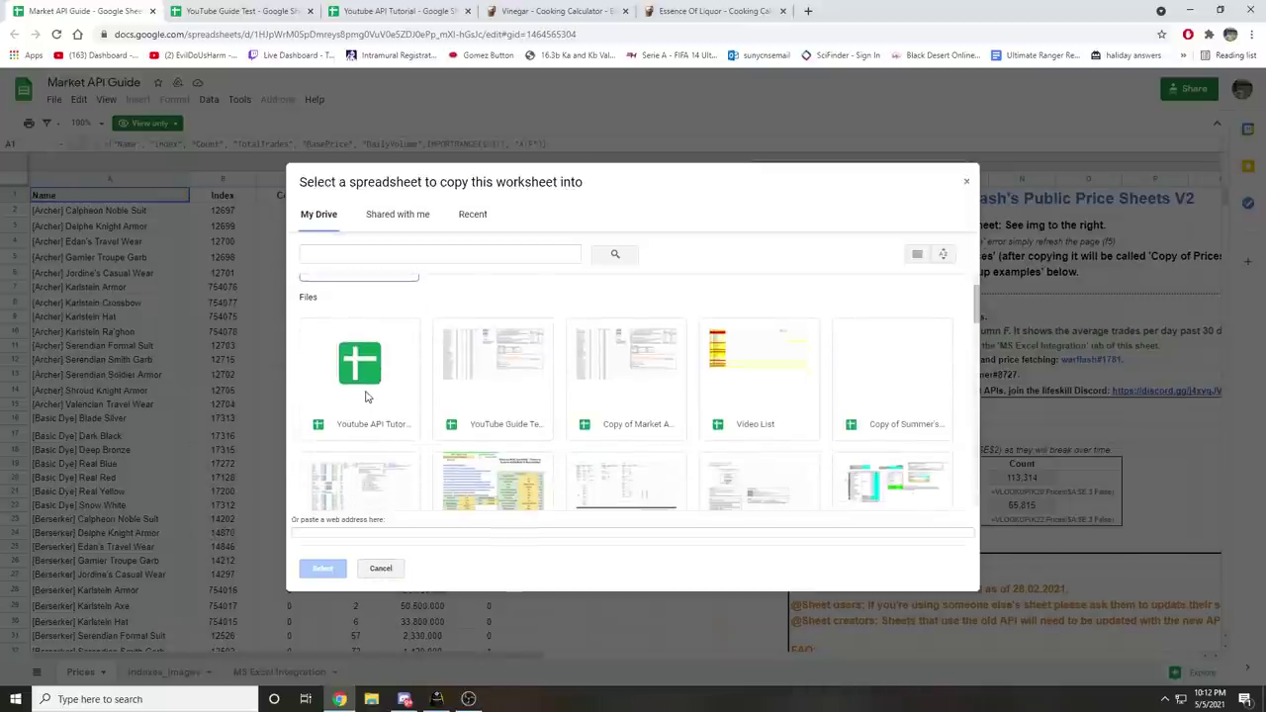
left_click(365, 397)
left_click(322, 568)
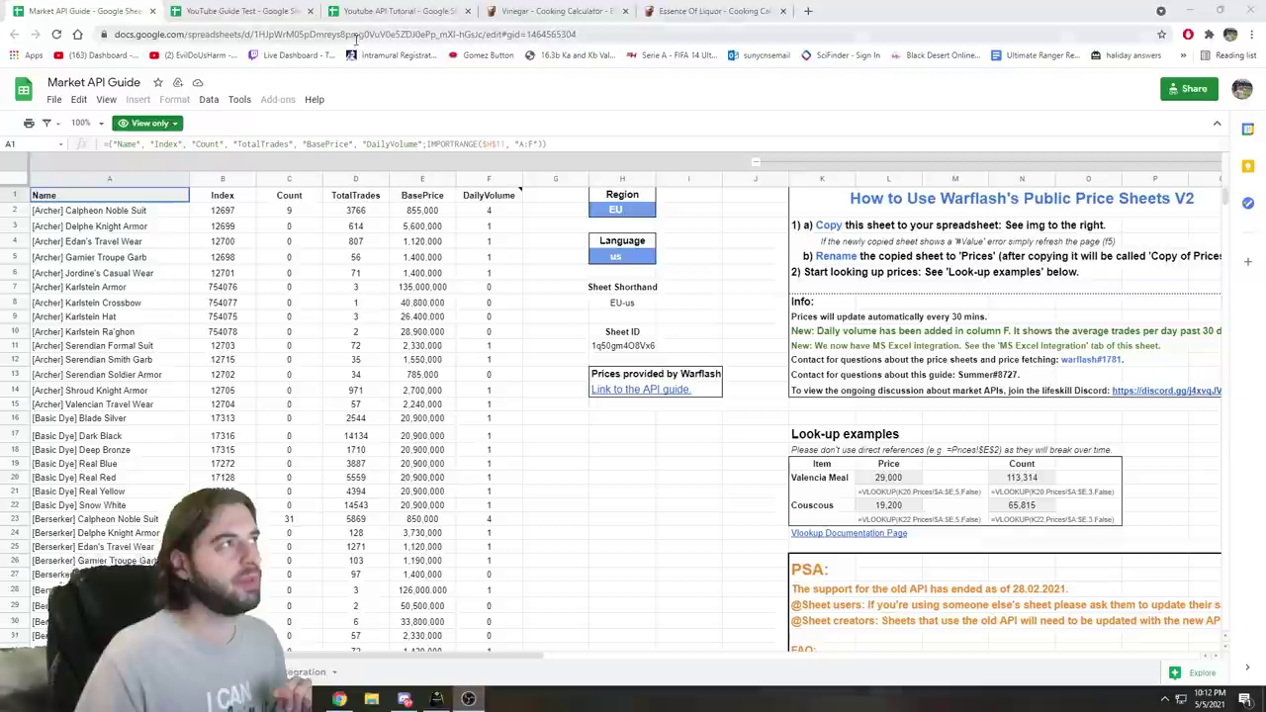
Switch to the Youtube API Tutorial tab and begin a 'Valu' label in cell I1
left_click(401, 10)
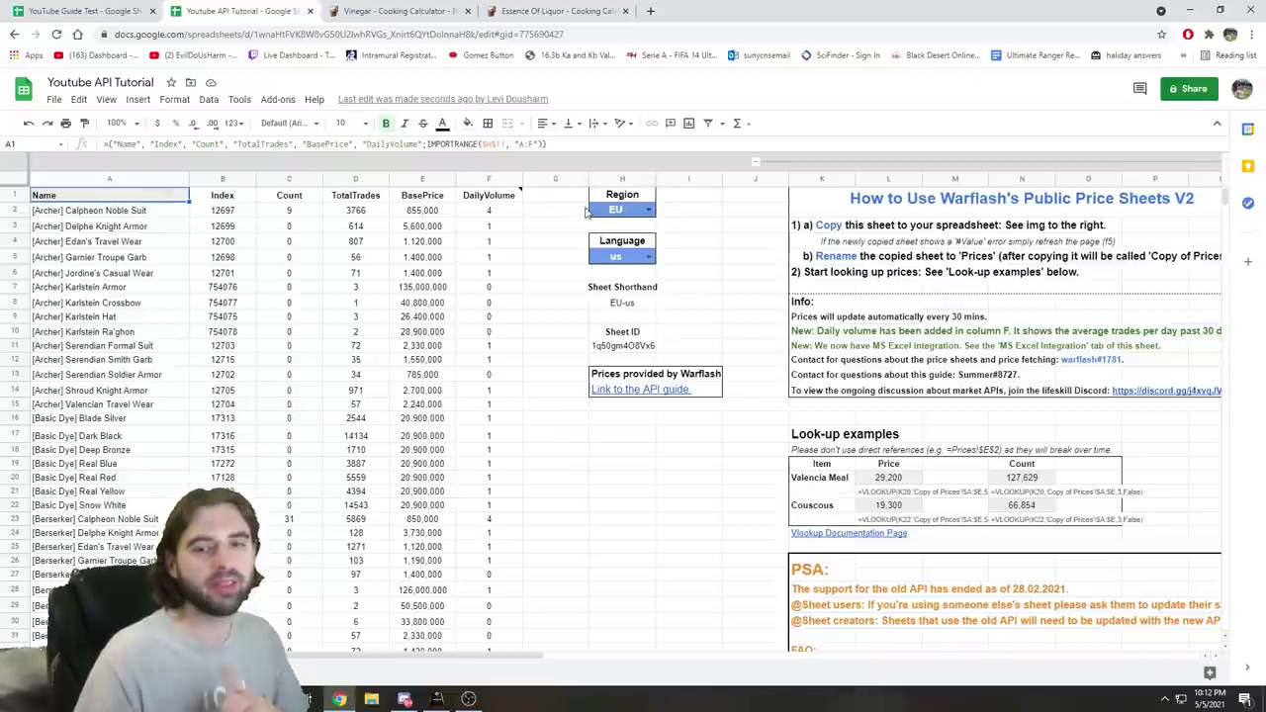
left_click(696, 198)
type("Value Pick")
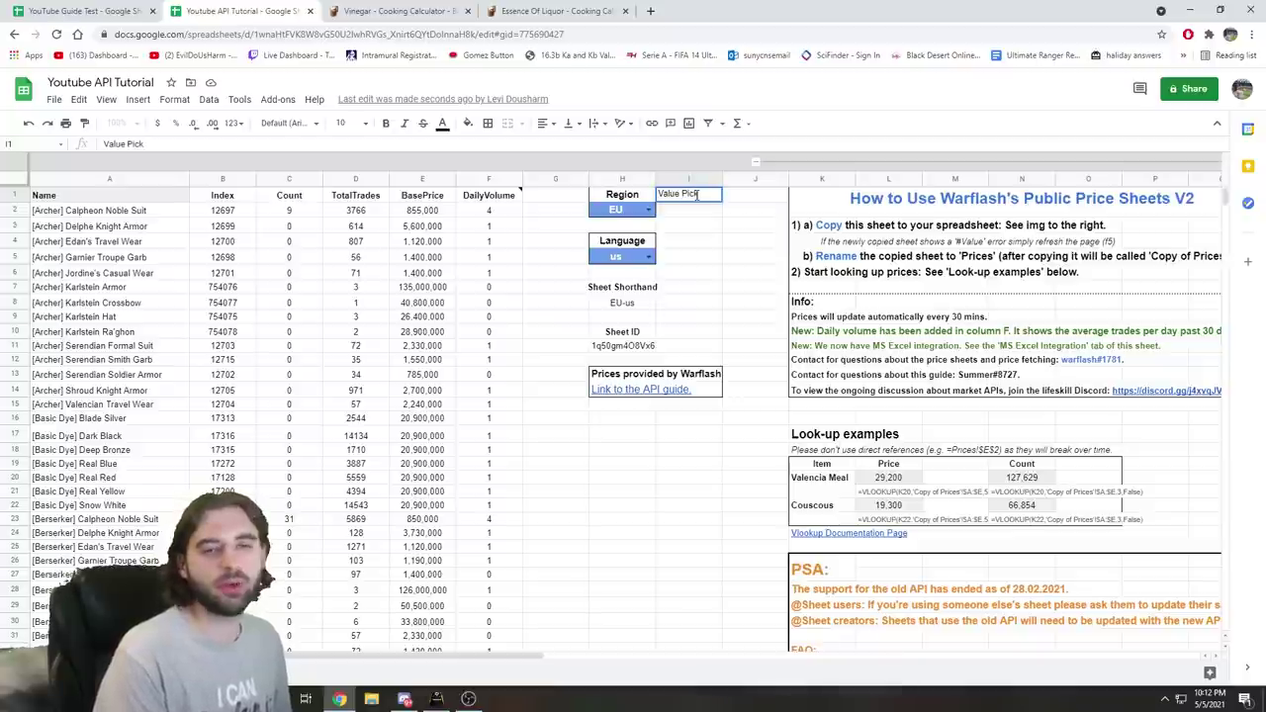
Fix the I1 header from 'Value Pick' to 'Value Pack'
key("Return")
left_click(706, 193)
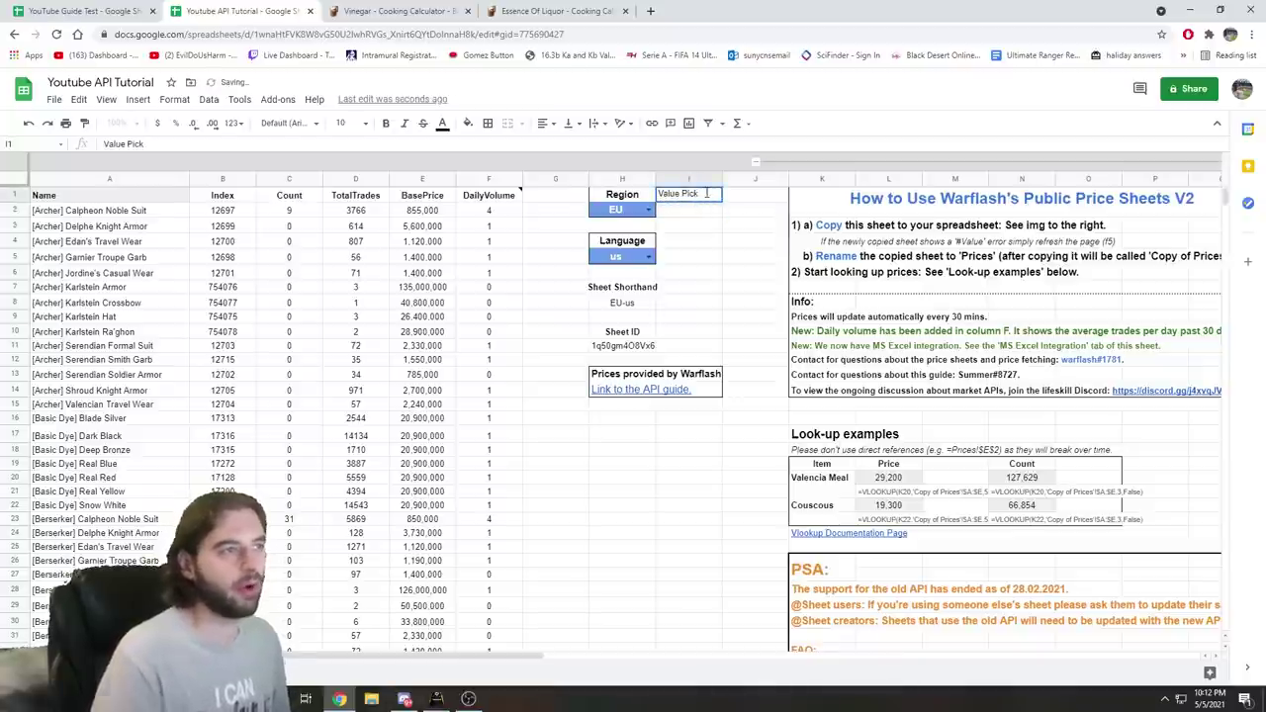
key("BackSpace")
key("BackSpace")
key("BackSpace")
type("ack")
key("Return")
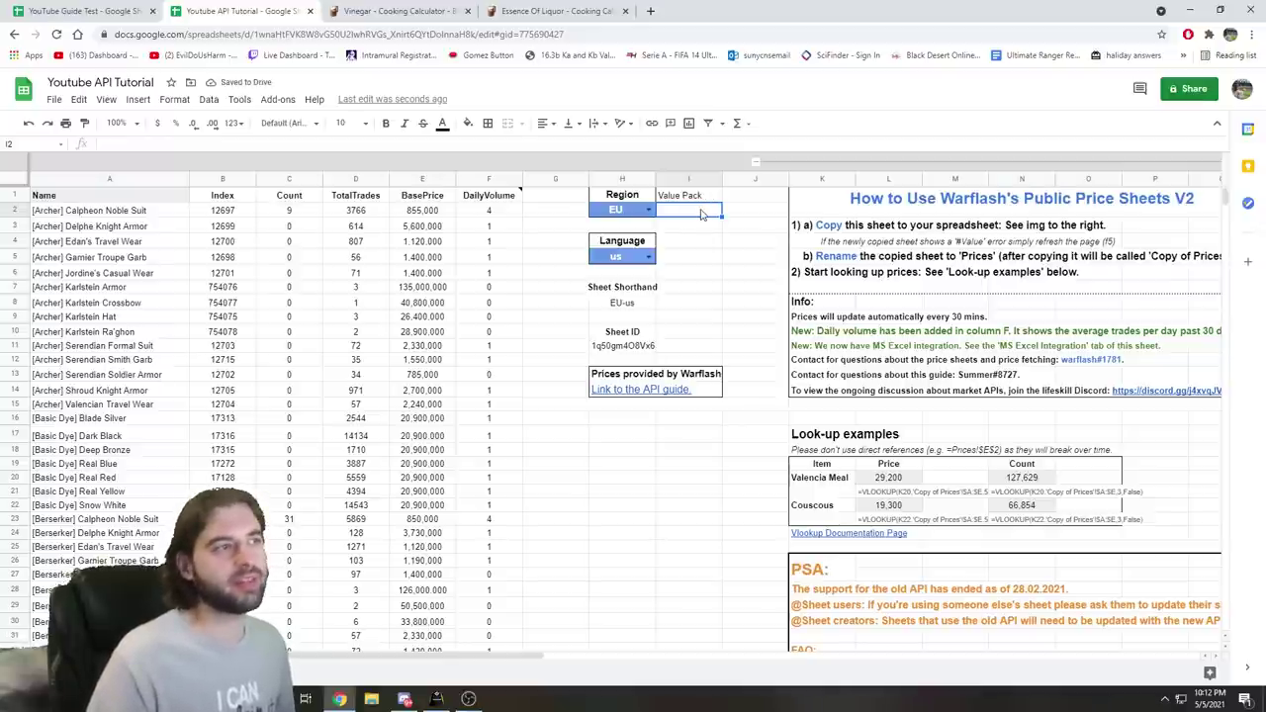
Enter 'Yes' and 'No' in cells AK3 and AK4
scroll(1031, 626, "right", 10)
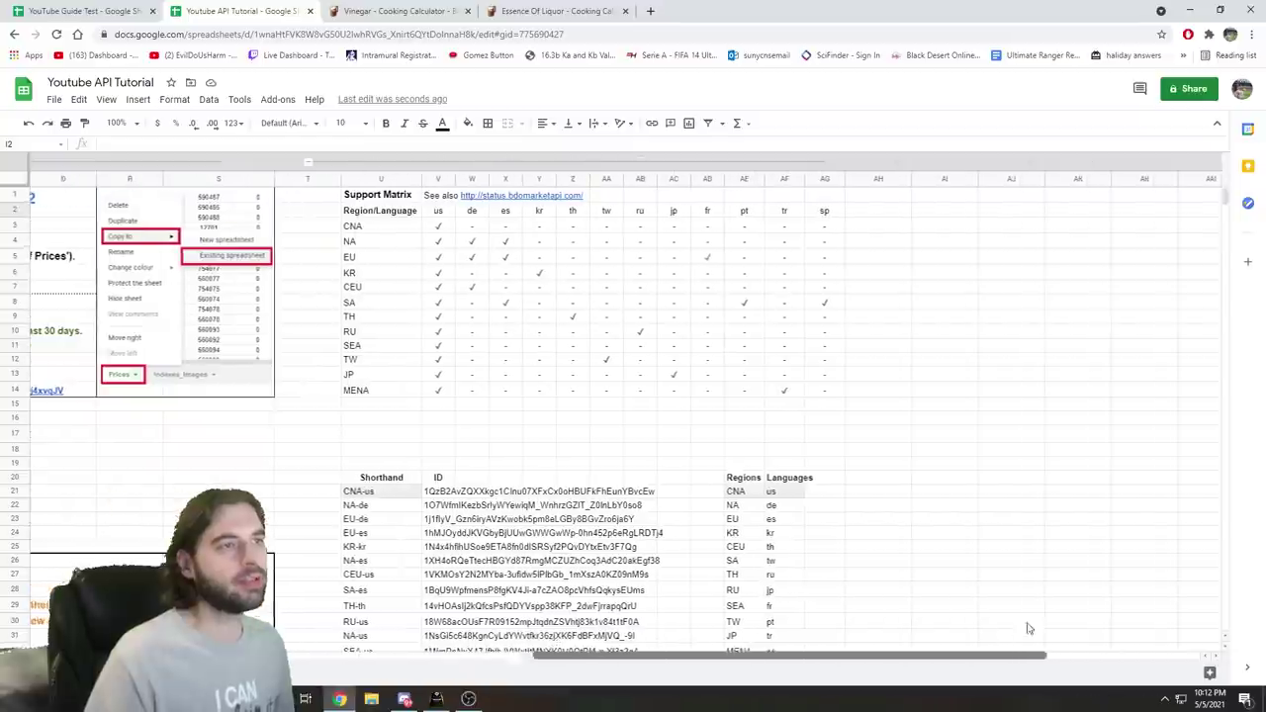
scroll(1091, 624, "right", 2)
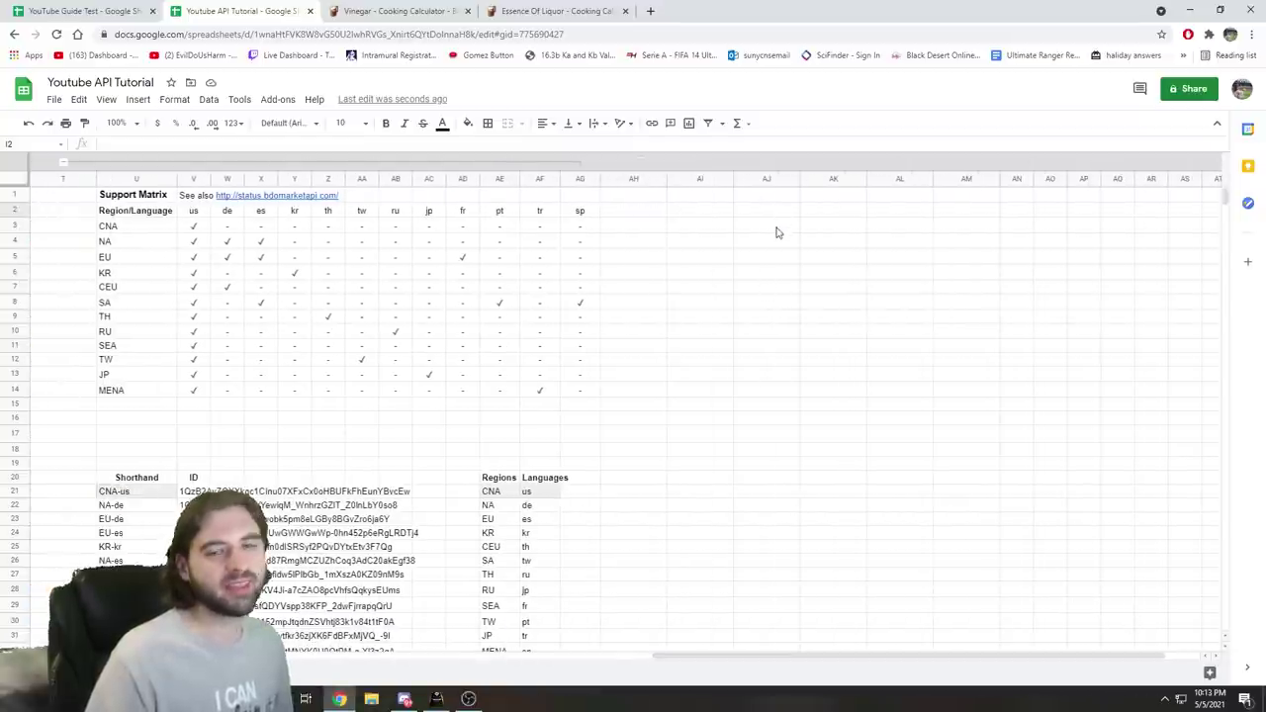
left_click(819, 229)
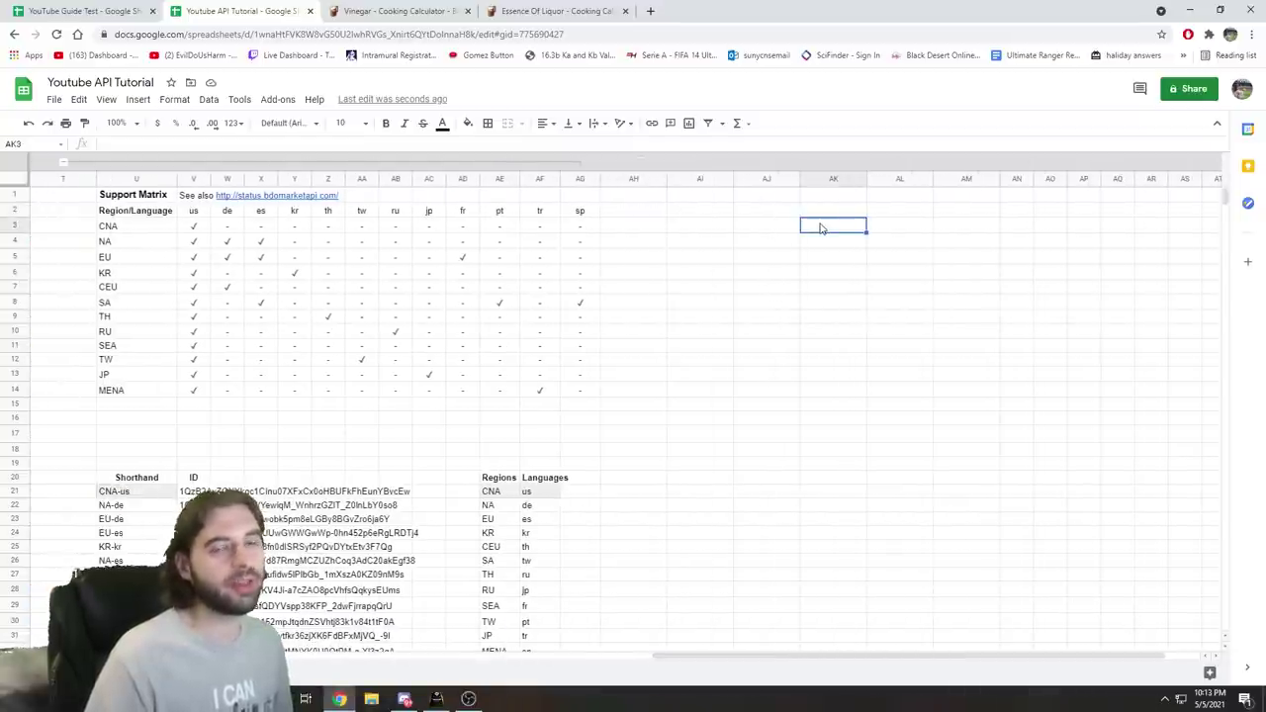
type("Yes")
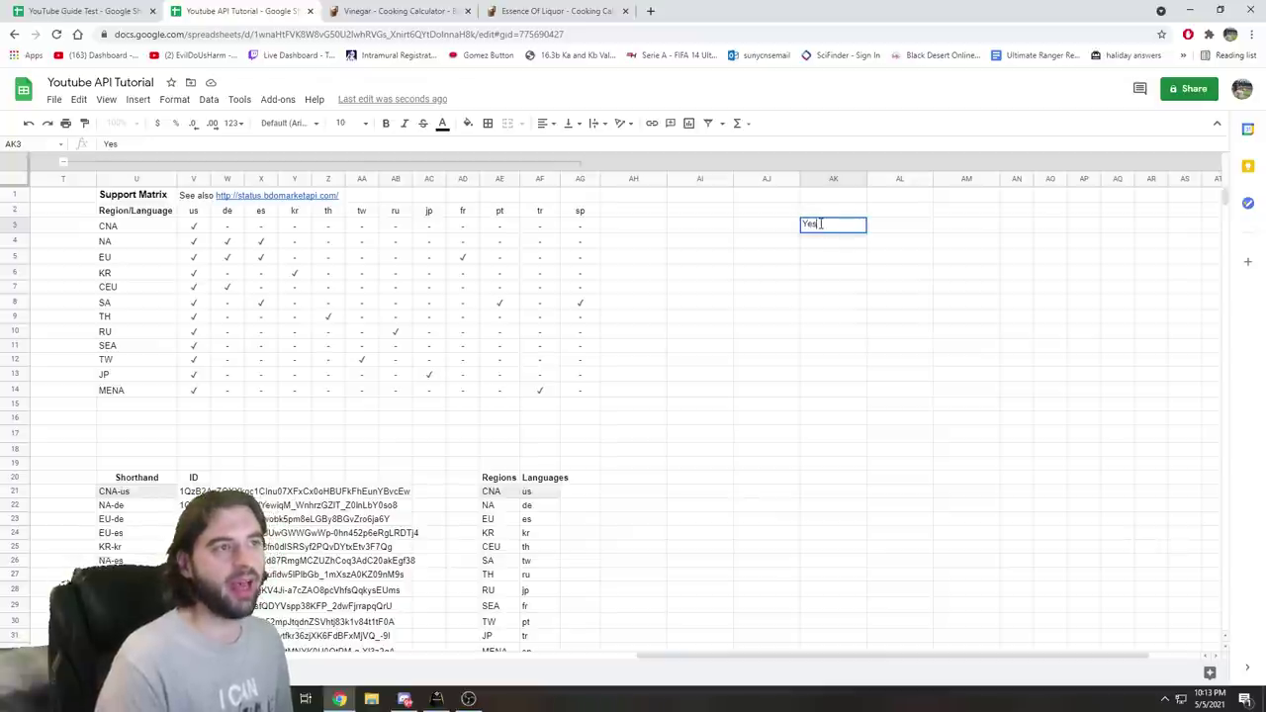
key("Return")
type("No")
key("Return")
Enter 0.85 beside Yes and 0.65 beside No in AL3:AL4
key("Up")
key("Right")
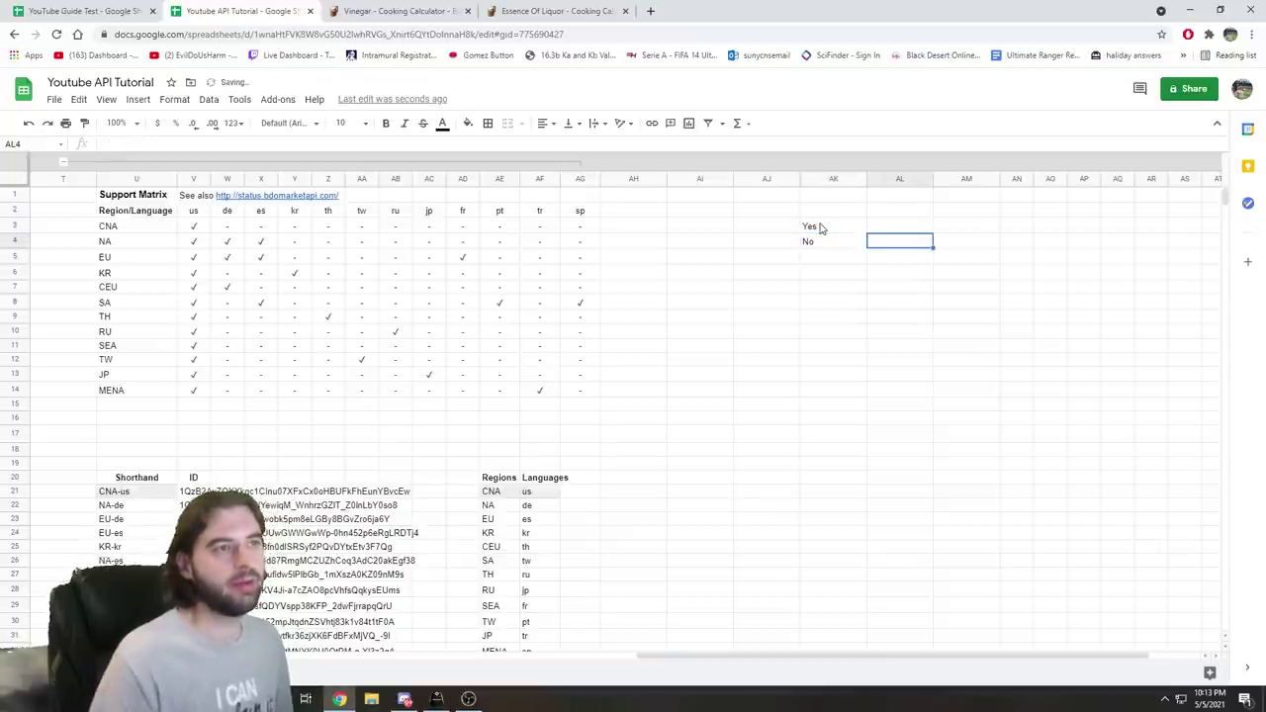
key("Up")
type("0.8")
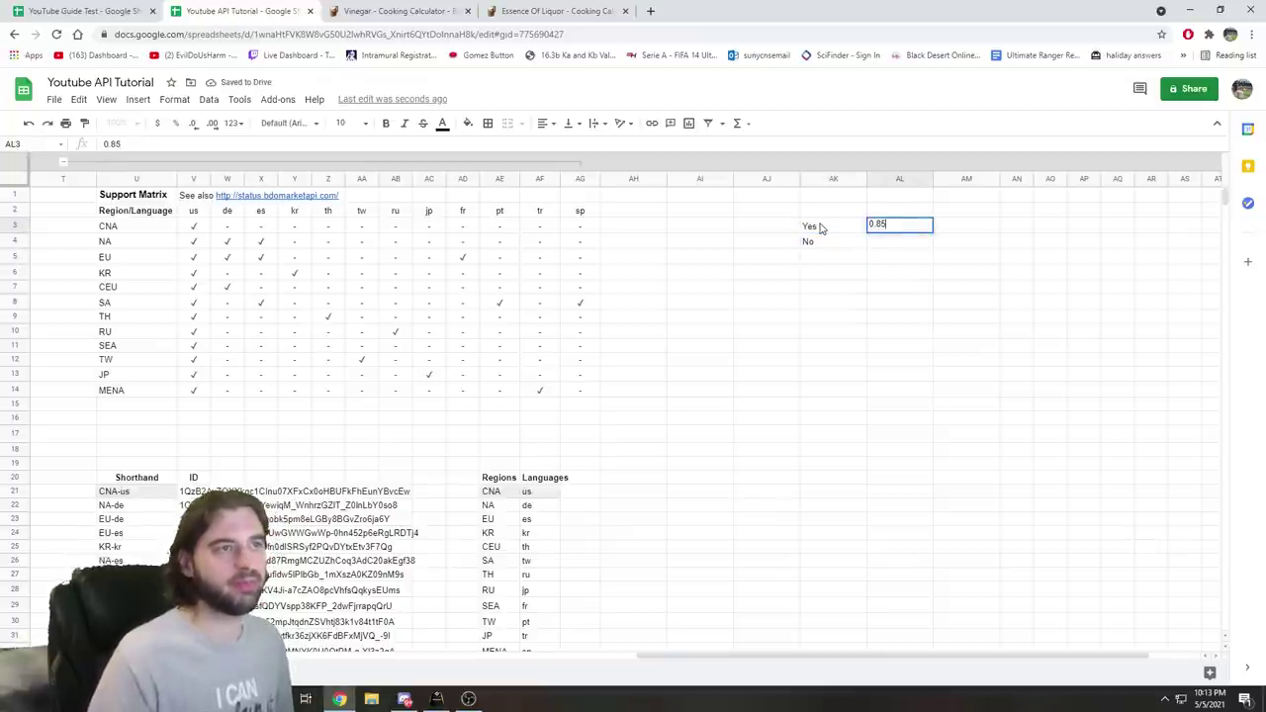
type("5")
key("Return")
key("Return")
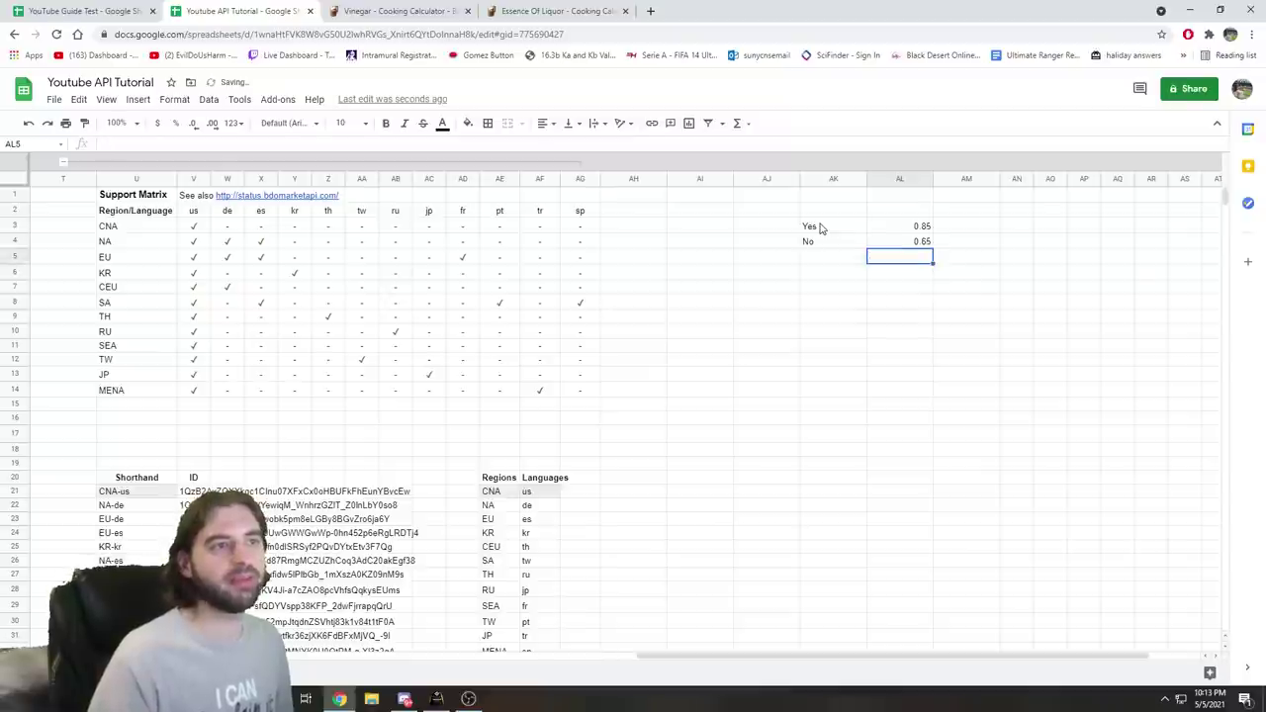
left_click(900, 227)
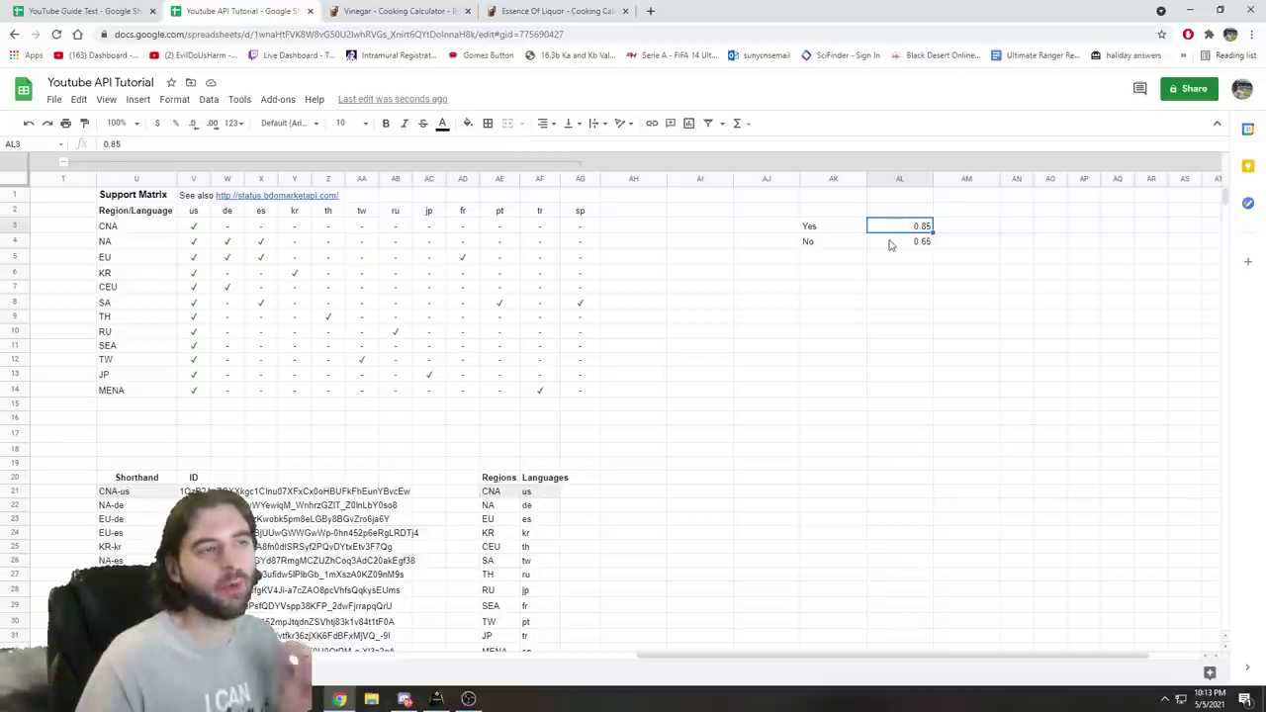
left_click(889, 244)
left_click(896, 229)
left_click(887, 245)
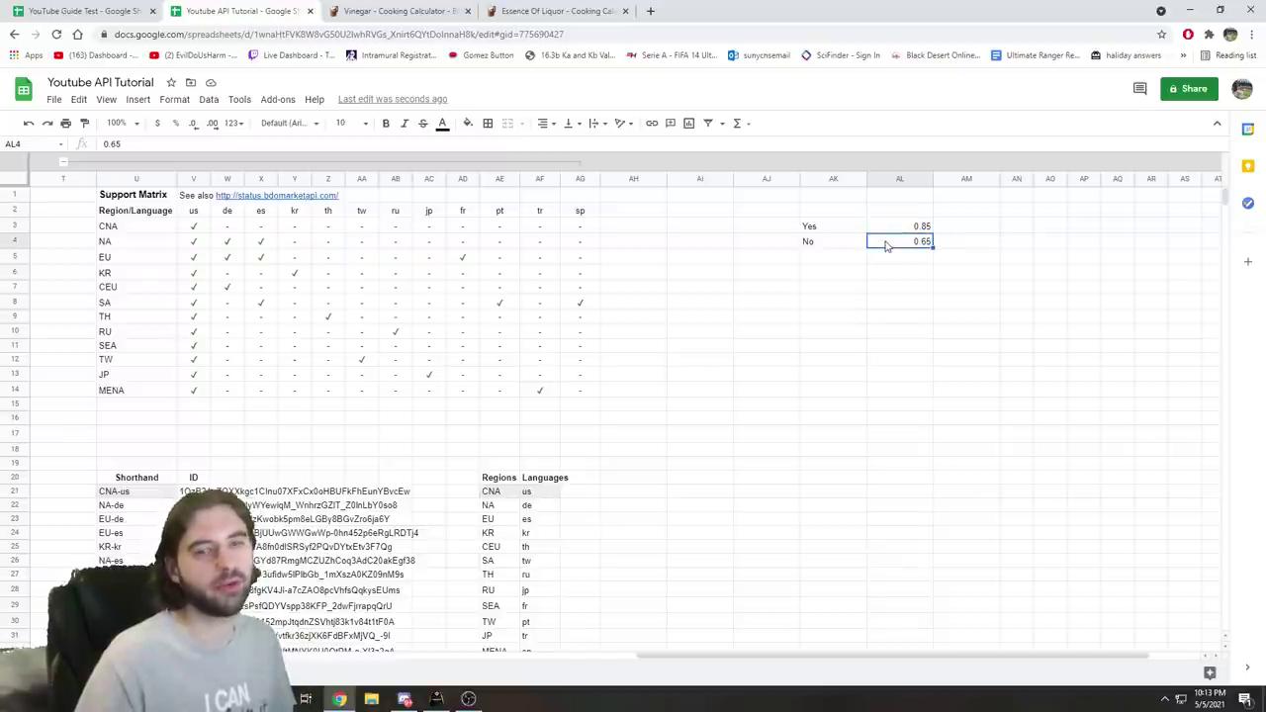
Add a data validation list on I2 sourced from the Yes/No range AK3:AK4
key("ctrl+shift+Page_Down")
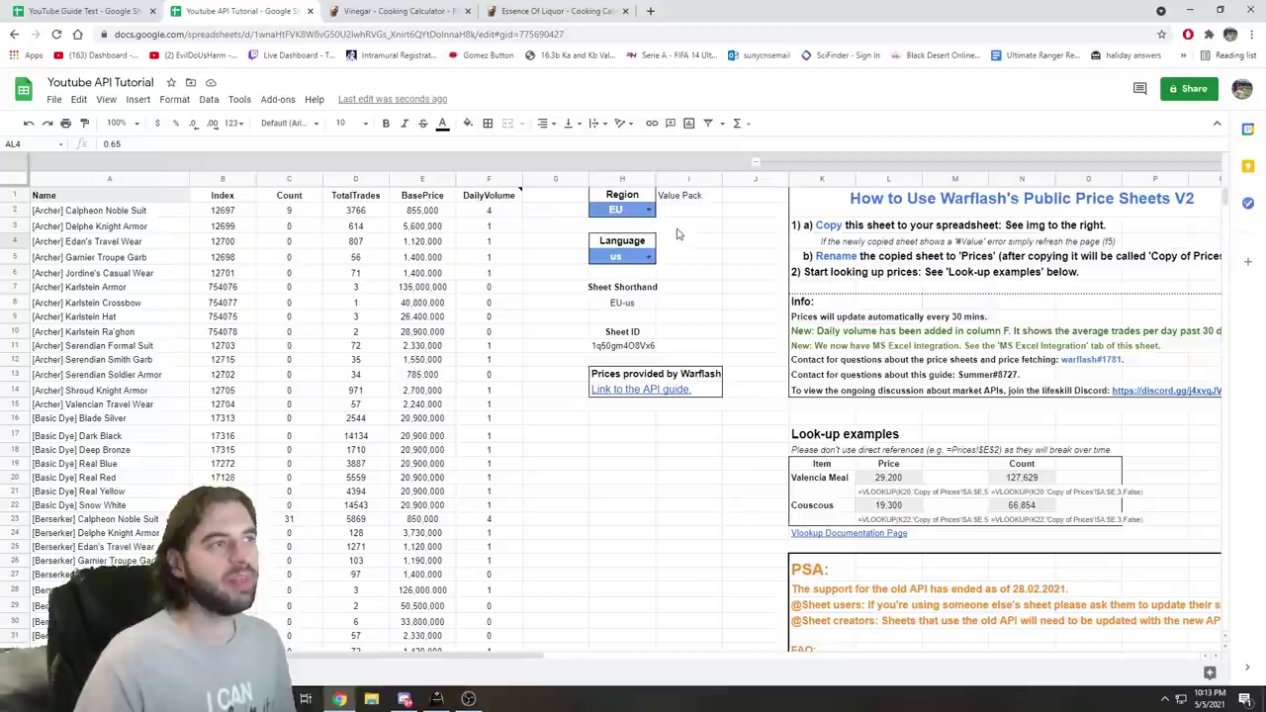
left_click(686, 210)
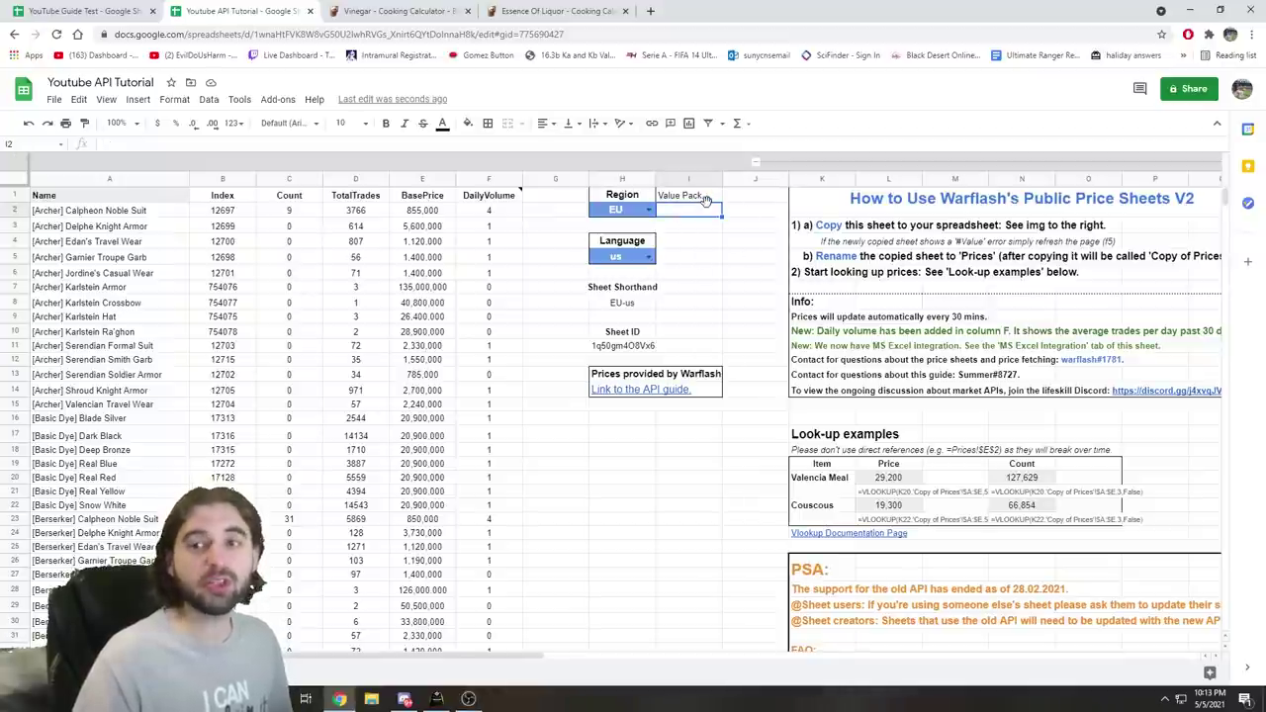
right_click(693, 214)
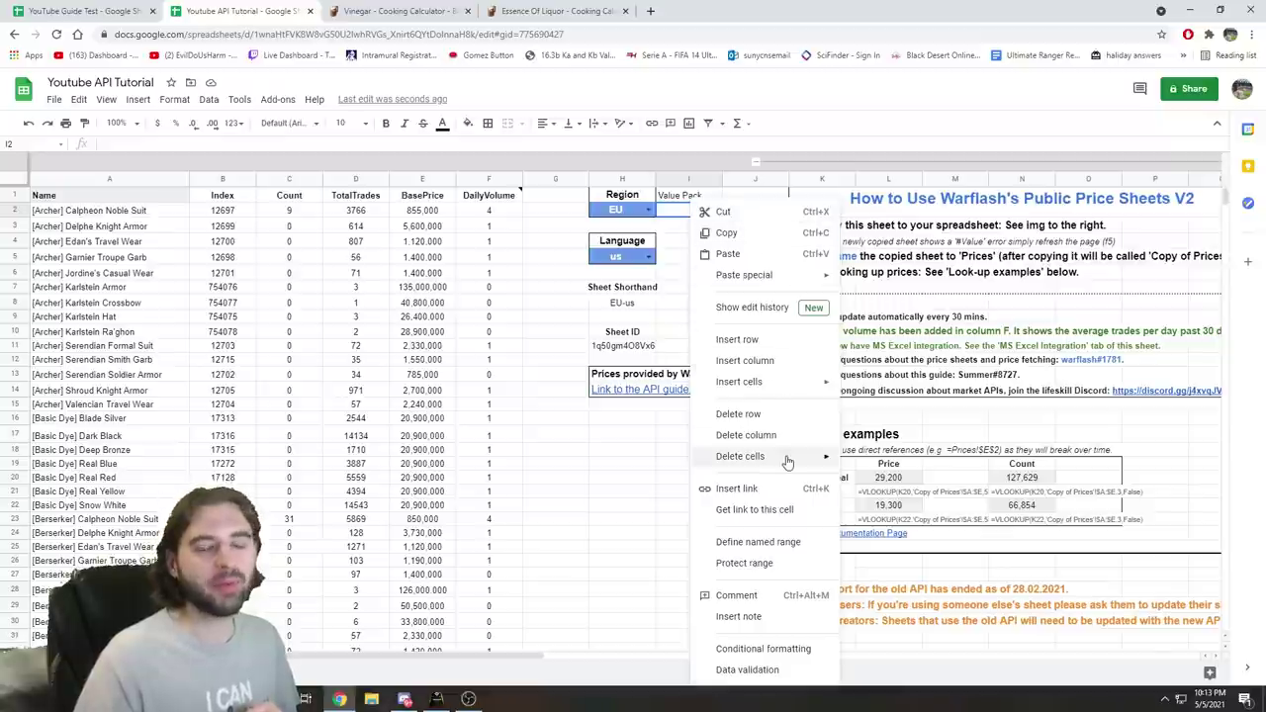
left_click(751, 671)
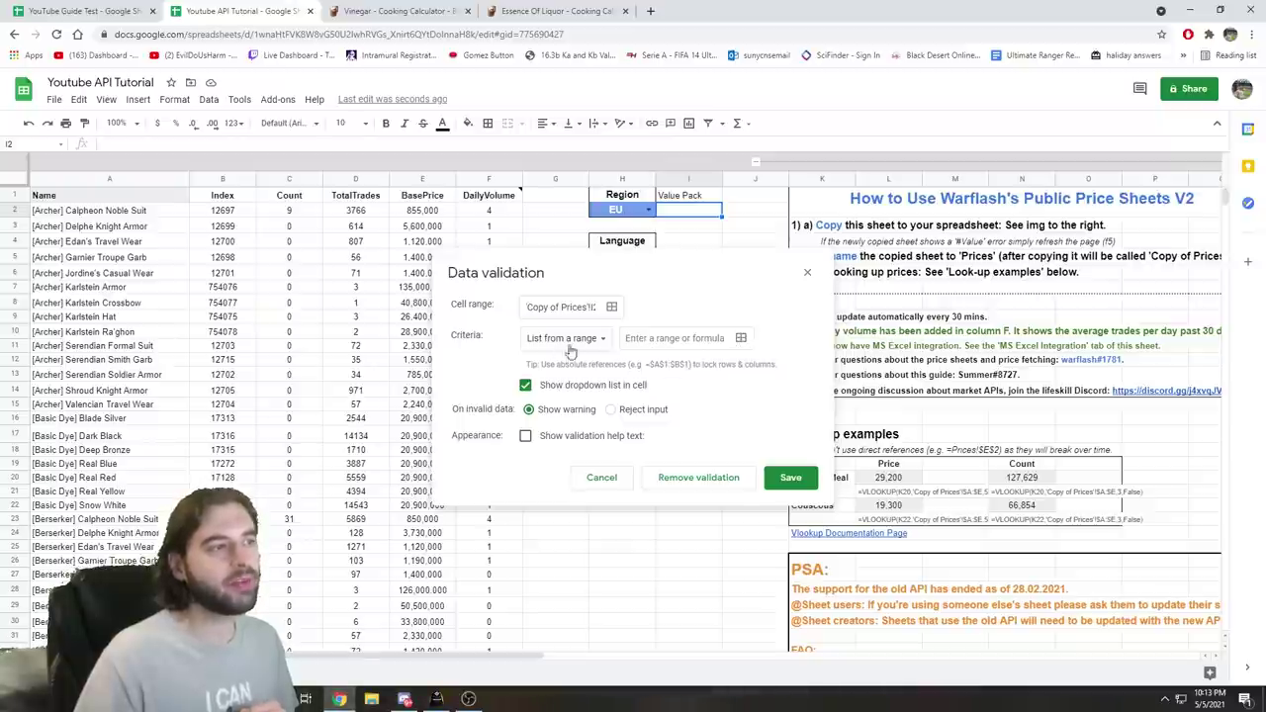
left_click(741, 339)
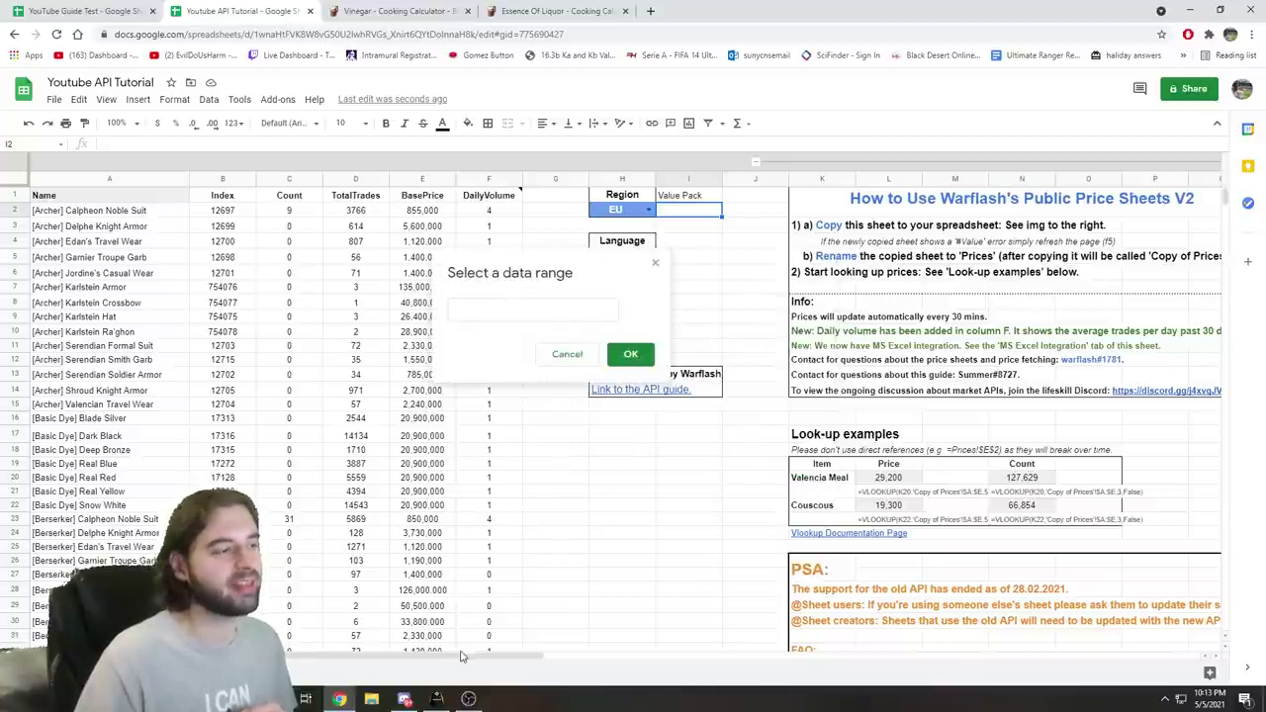
left_click_drag(460, 656, 992, 624)
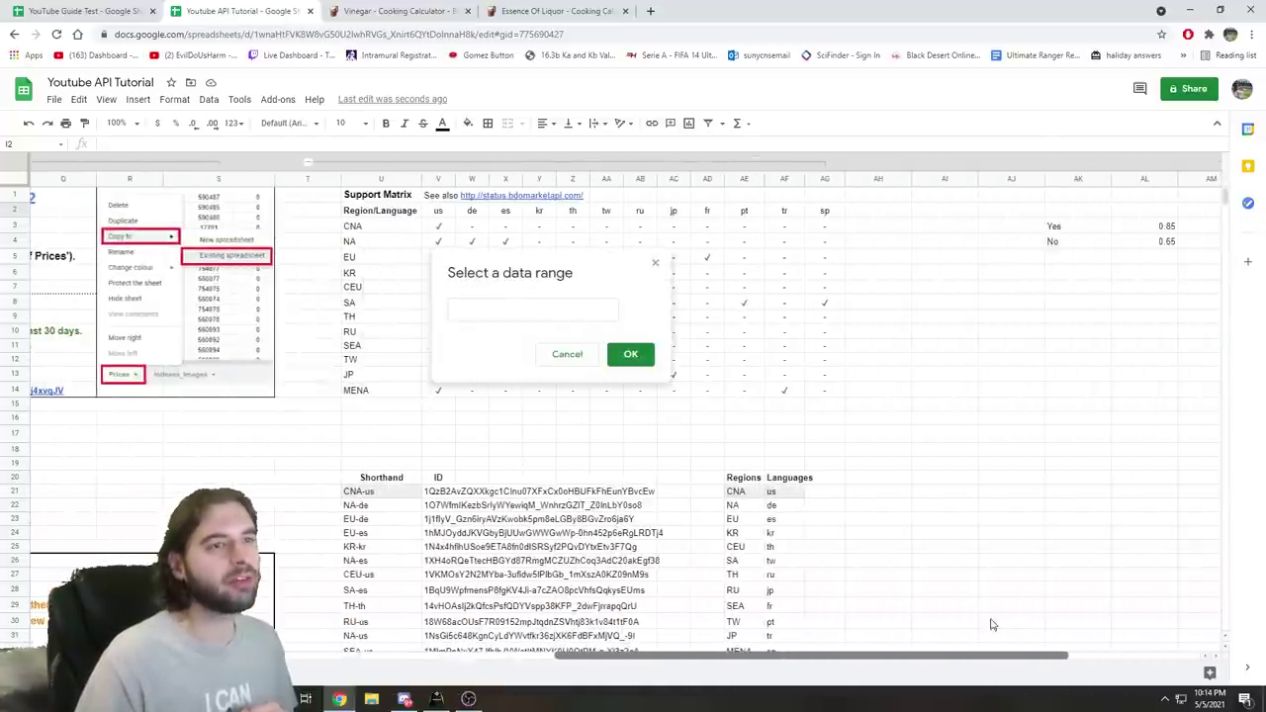
left_click_drag(950, 235, 946, 249)
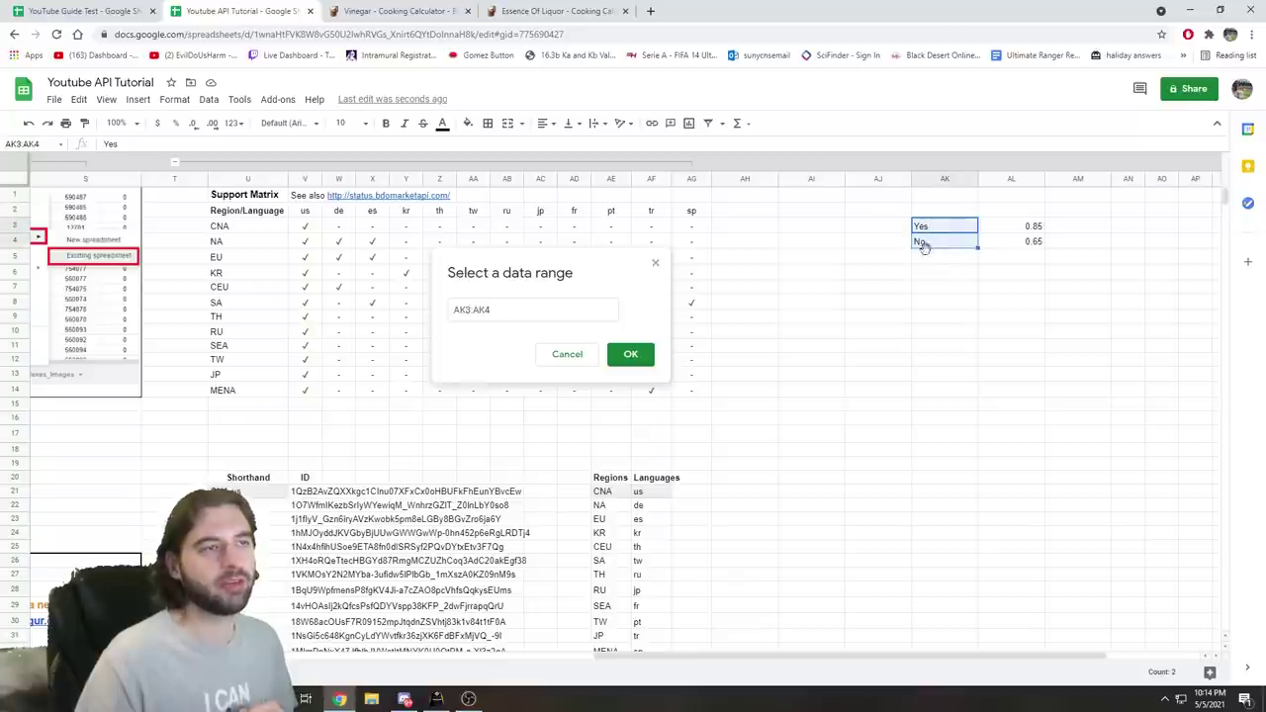
key("Return")
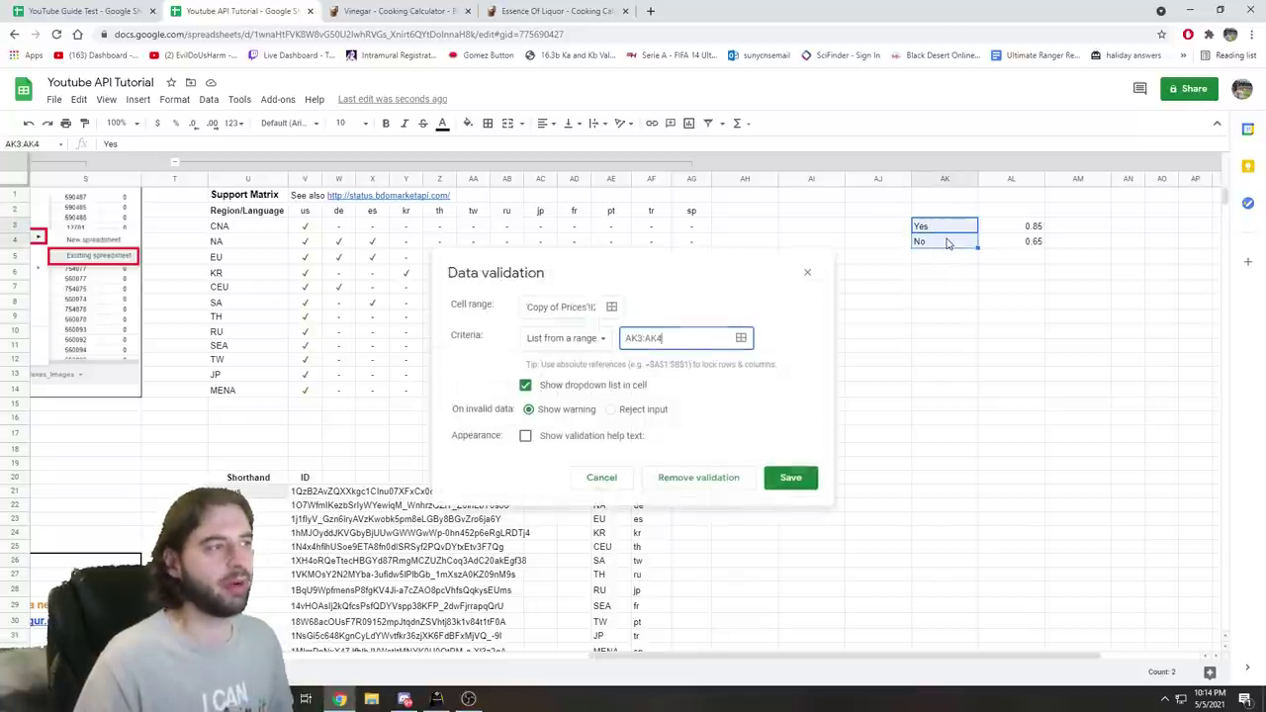
left_click(788, 477)
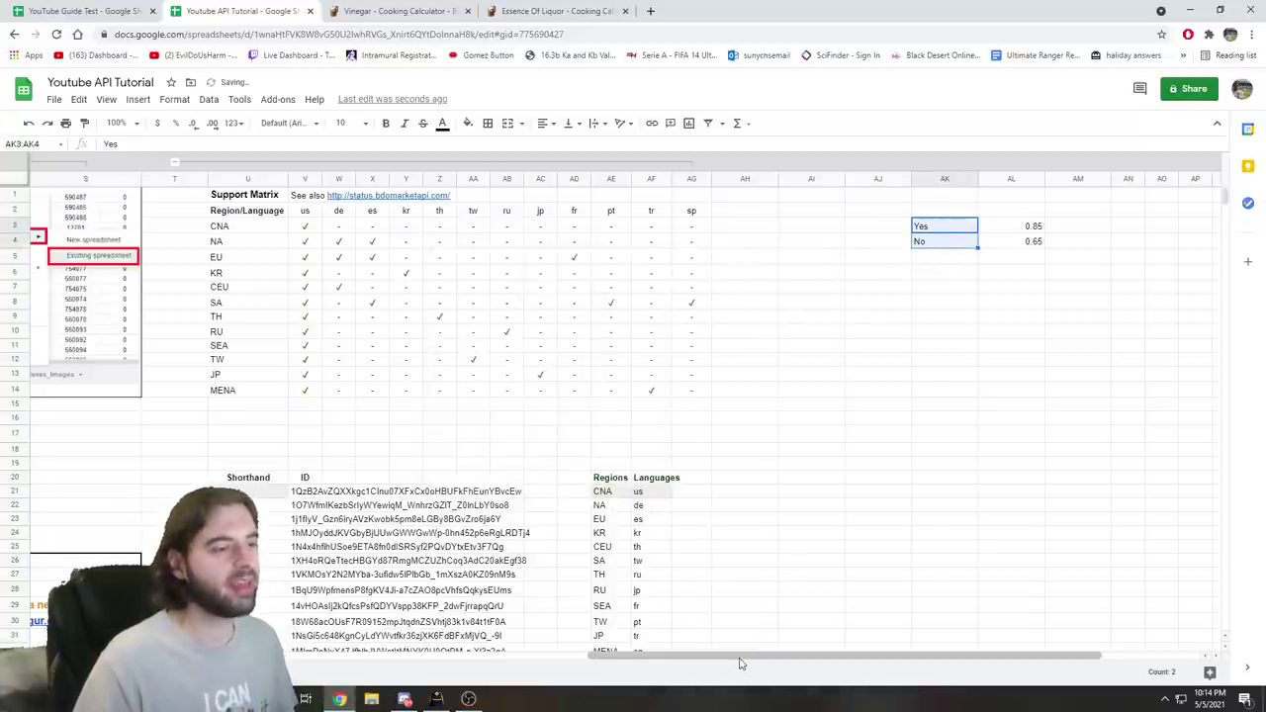
Set the Value Pack dropdown in I2 to Yes
double_click(716, 209)
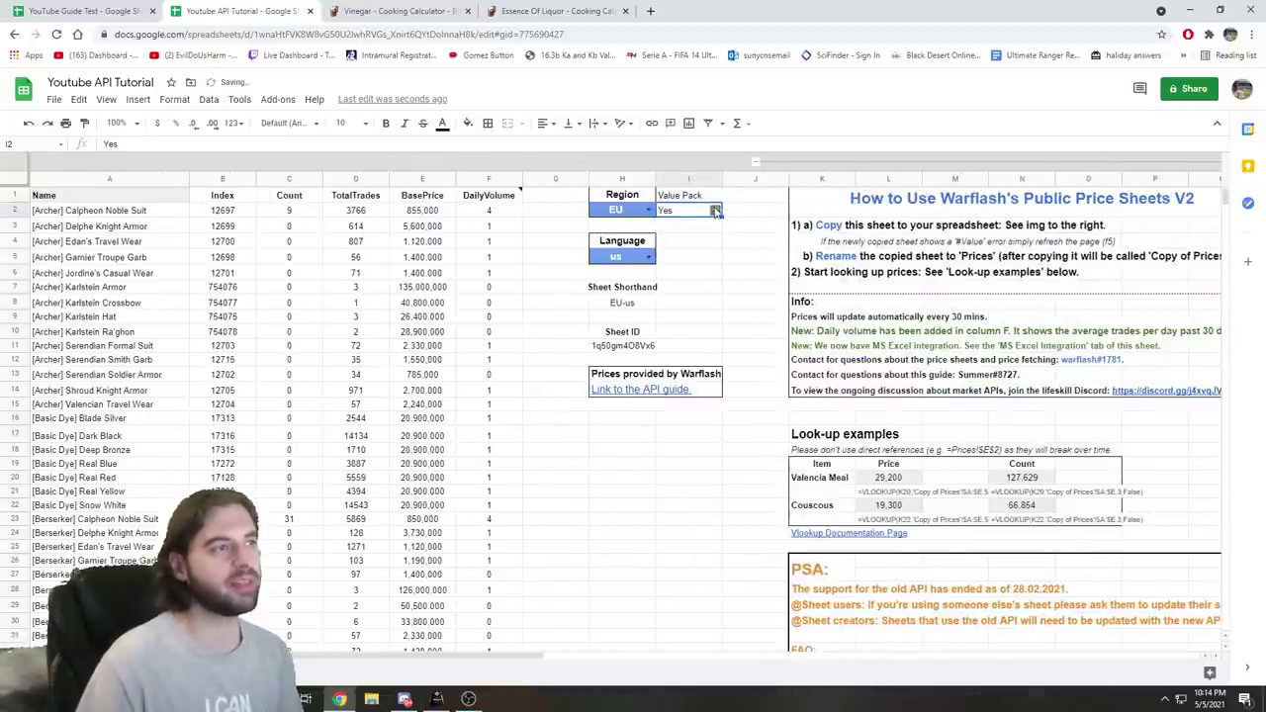
left_click(678, 243)
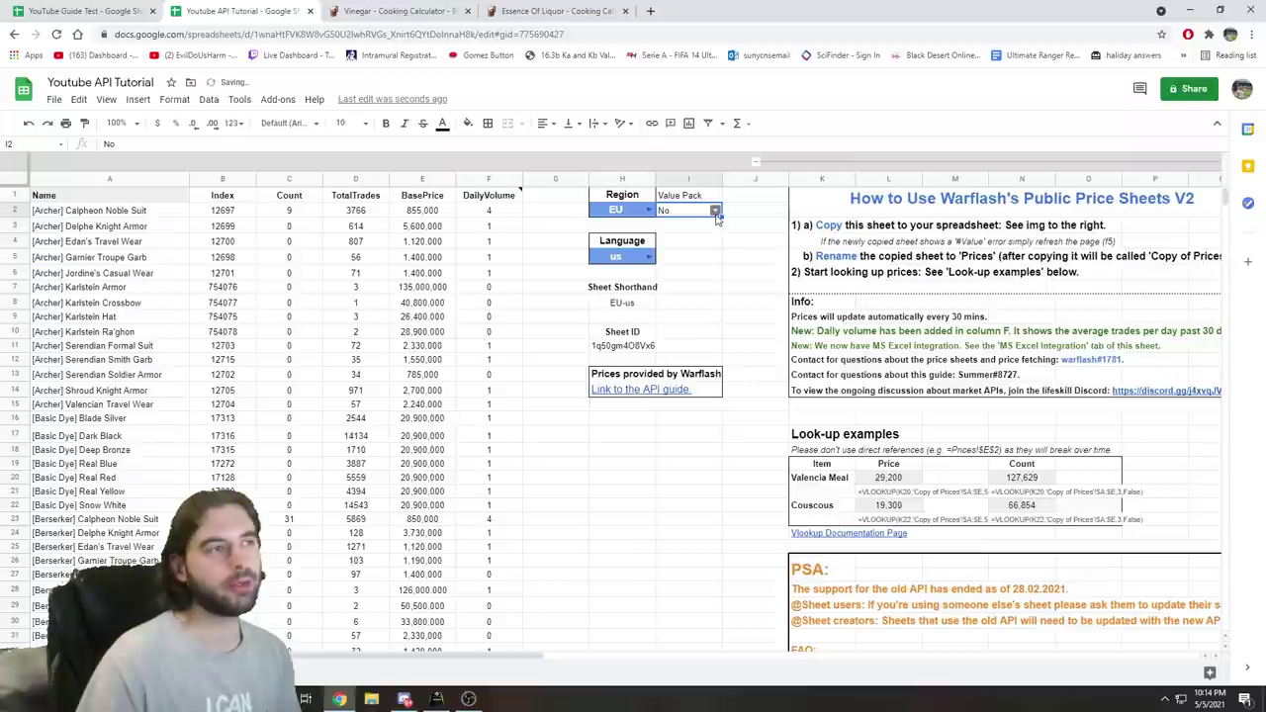
left_click(714, 211)
left_click(682, 228)
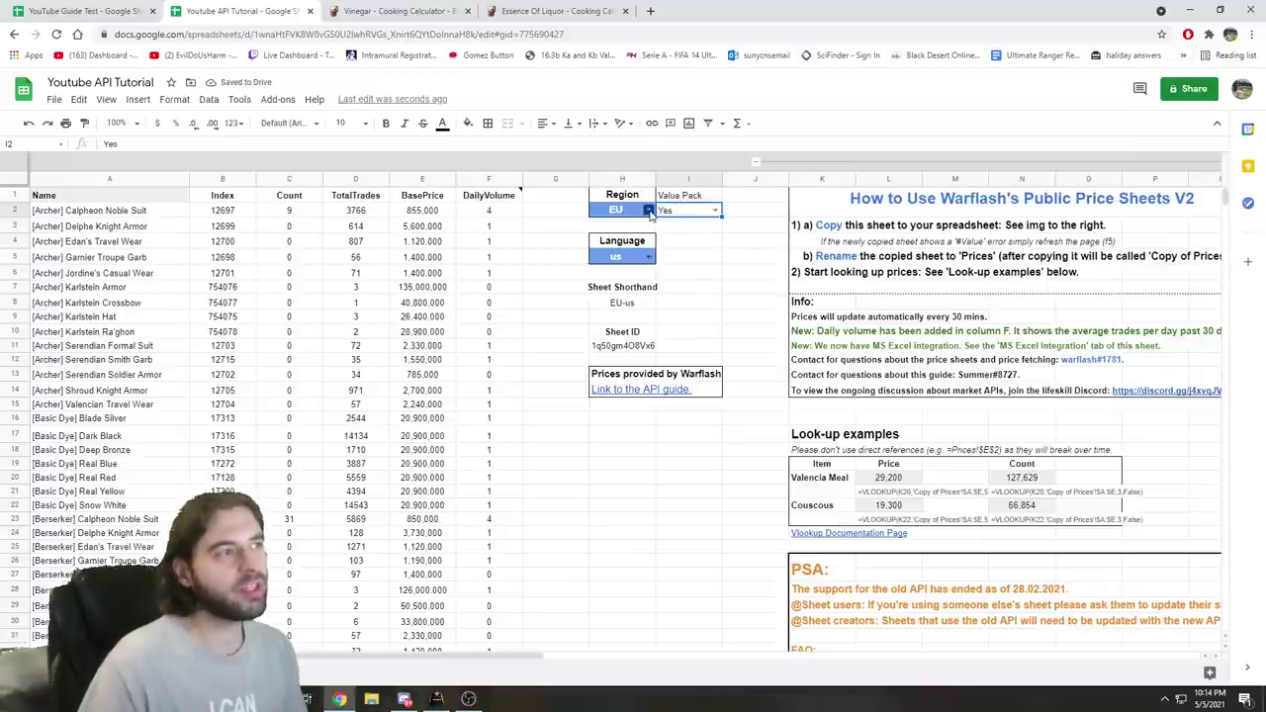
Change the Region dropdown in H2 from EU to NA
left_click(647, 211)
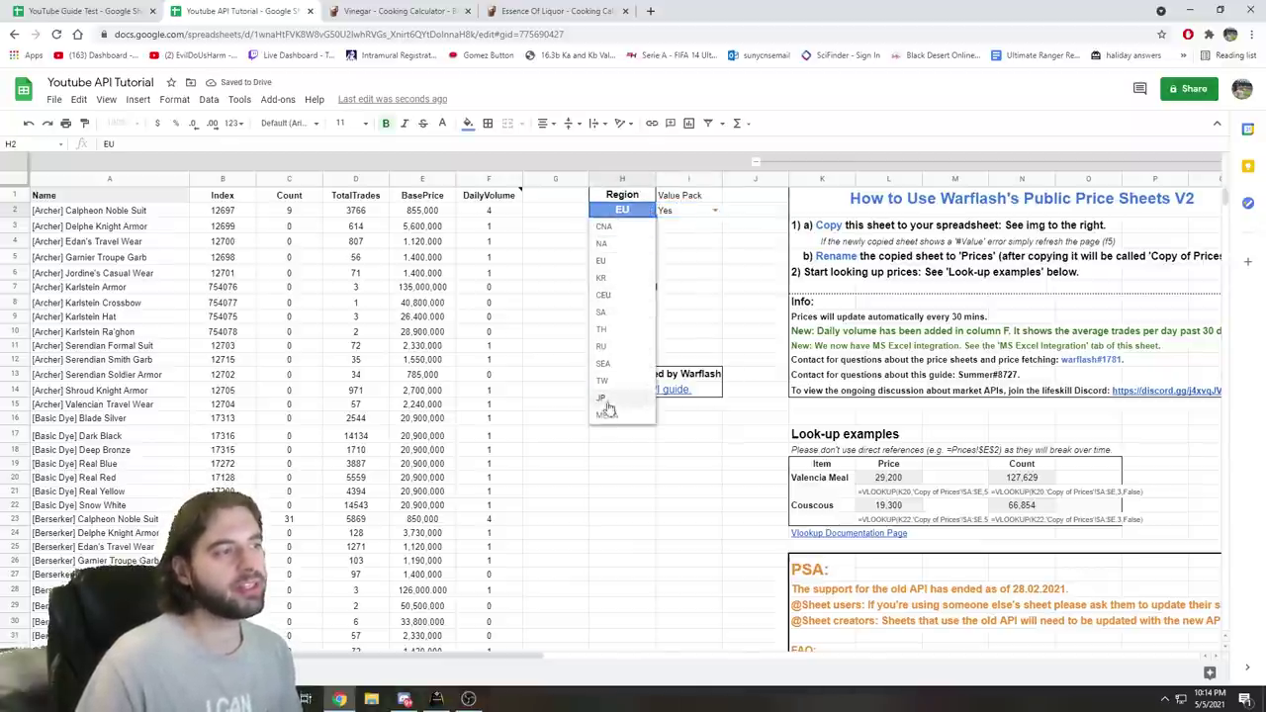
left_click(608, 260)
left_click(649, 257)
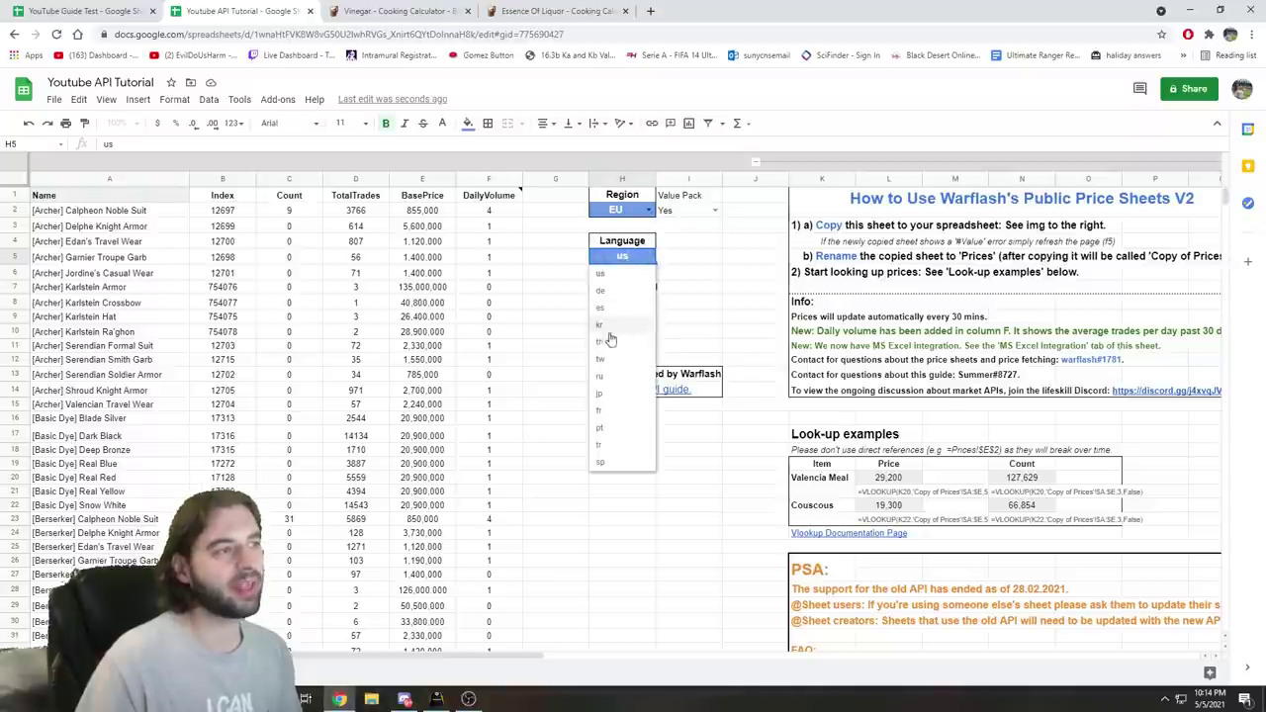
left_click(648, 210)
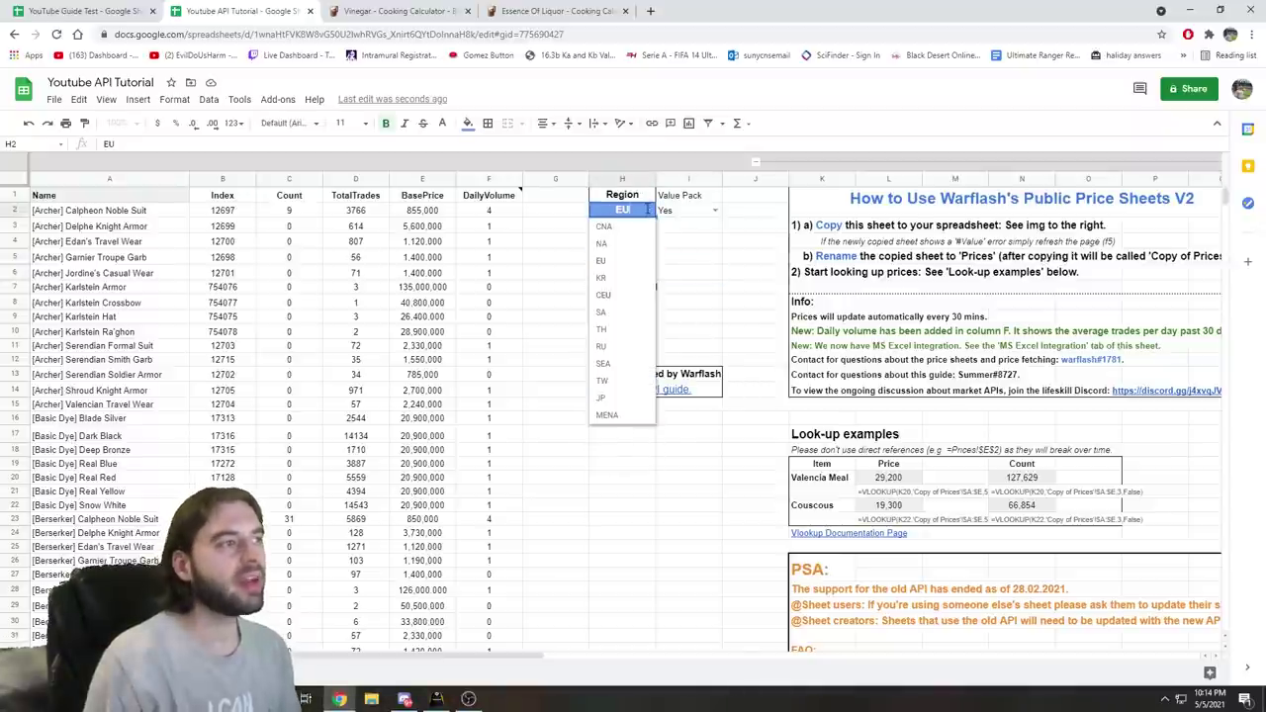
left_click(603, 243)
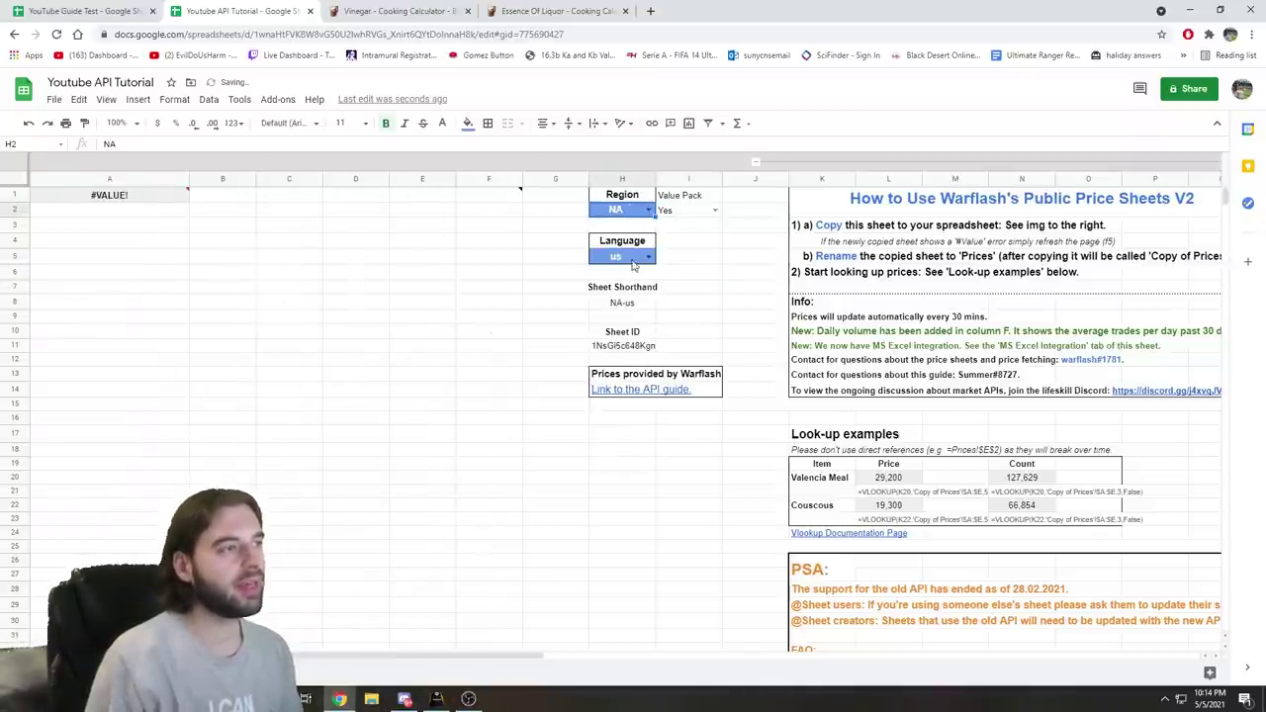